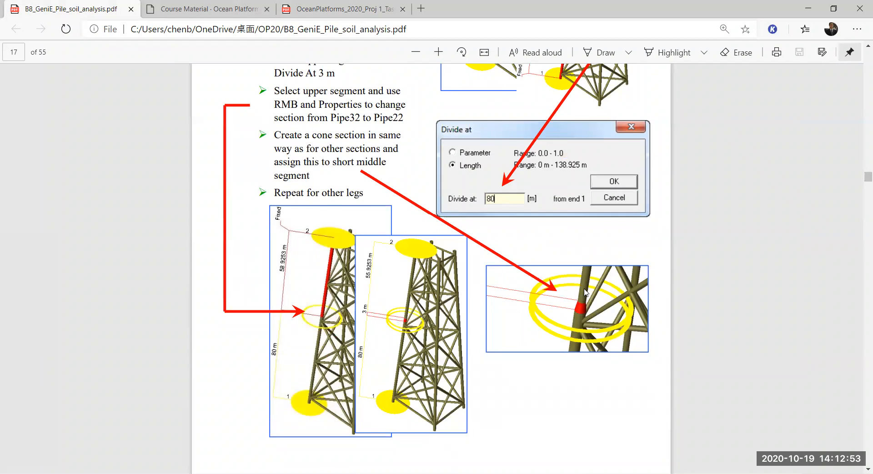
Step: Switch to the GeniE step8 model and examine the diameter transitions at mid-height of the jacket legs
scroll(586, 293, "up", 2)
scroll(586, 300, "down", 2)
key("alt+Tab")
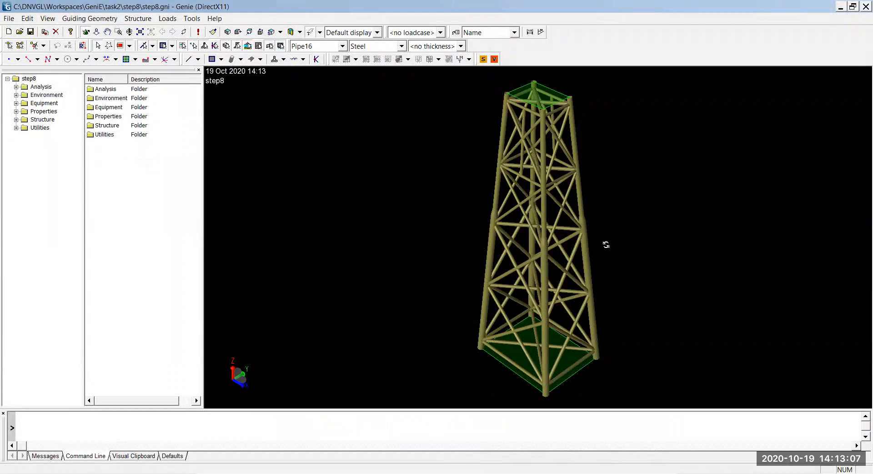
left_click_drag(606, 244, 657, 211)
scroll(504, 207, "up", 5)
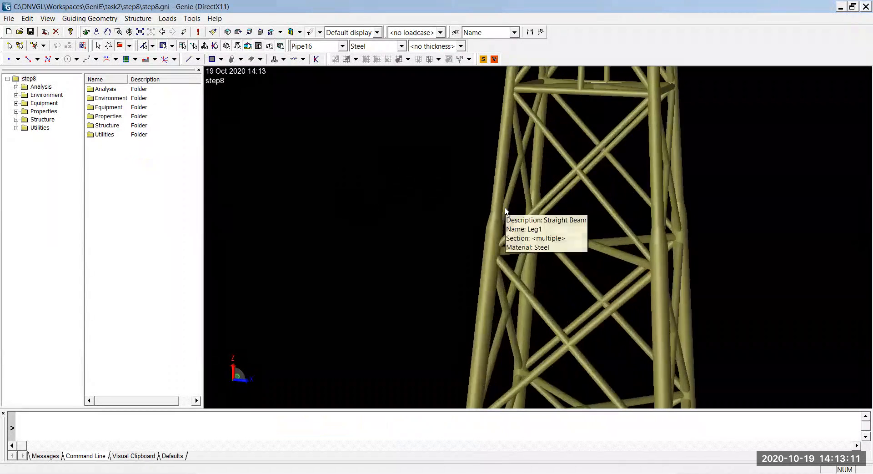
scroll(505, 210, "up", 3)
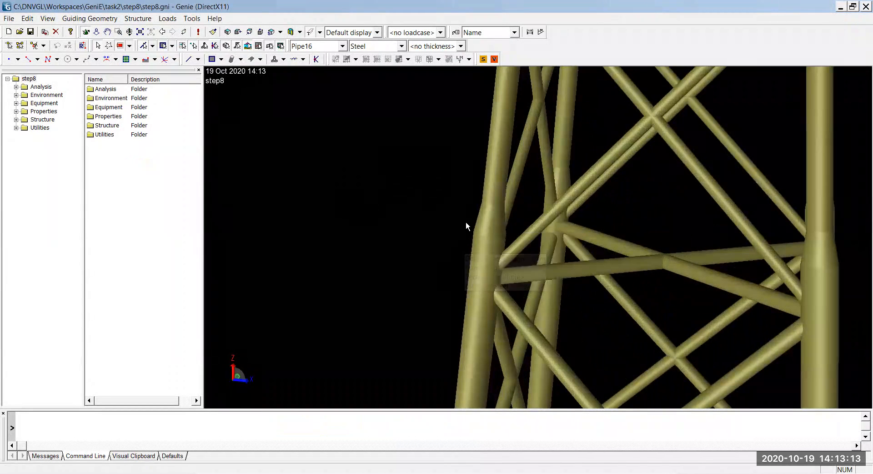
left_click(86, 33)
left_click_drag(359, 211, 392, 267)
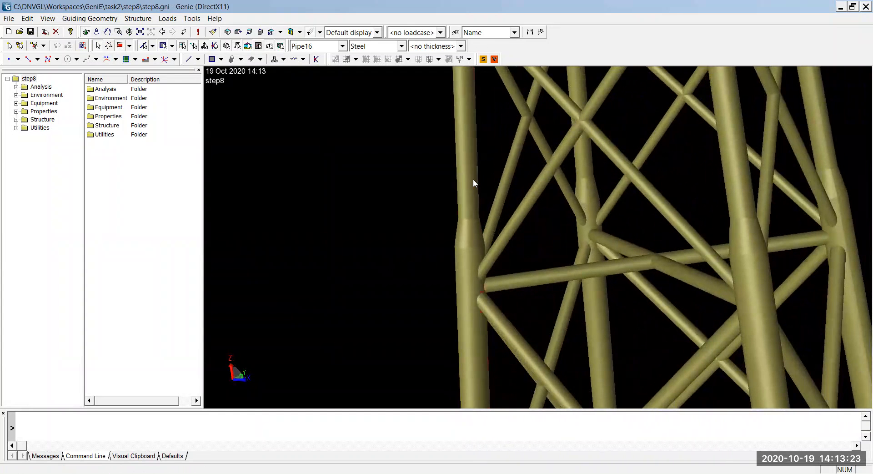
left_click(474, 183)
middle_click_drag(423, 247, 633, 218)
left_click(579, 182)
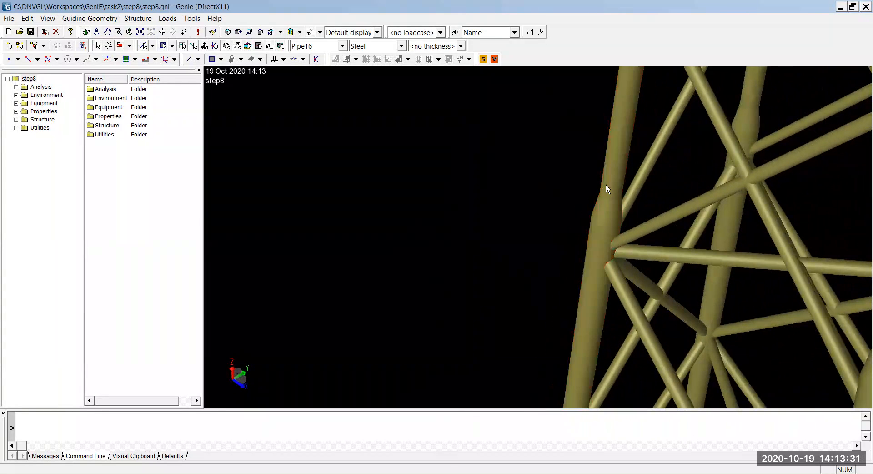
left_click(614, 184)
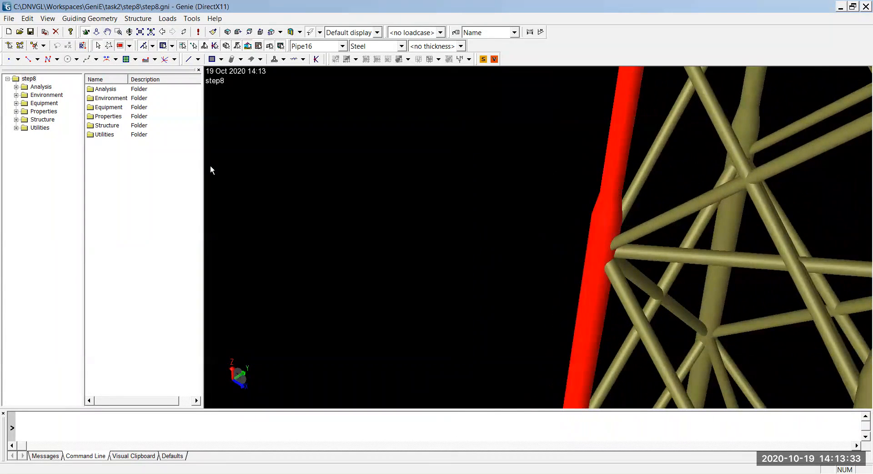
Step: List the members of the structure and highlight Leg1 in the model
left_click(41, 121)
double_click(40, 121)
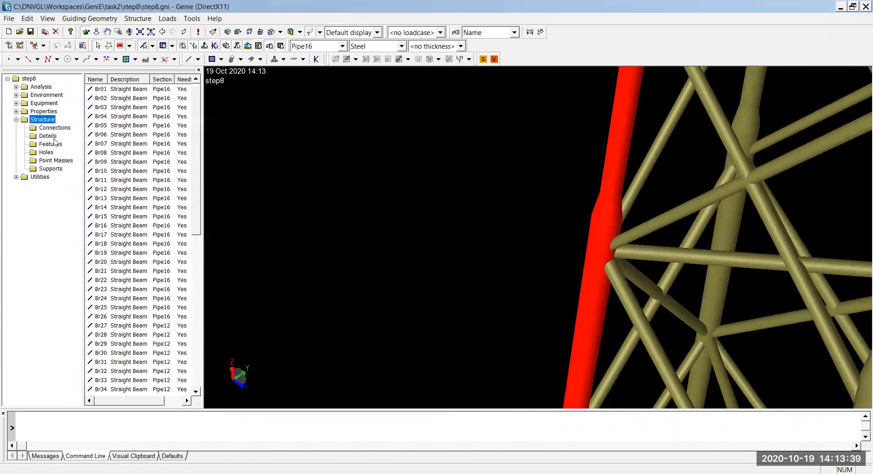
left_click_drag(204, 138, 243, 316)
left_click(132, 100)
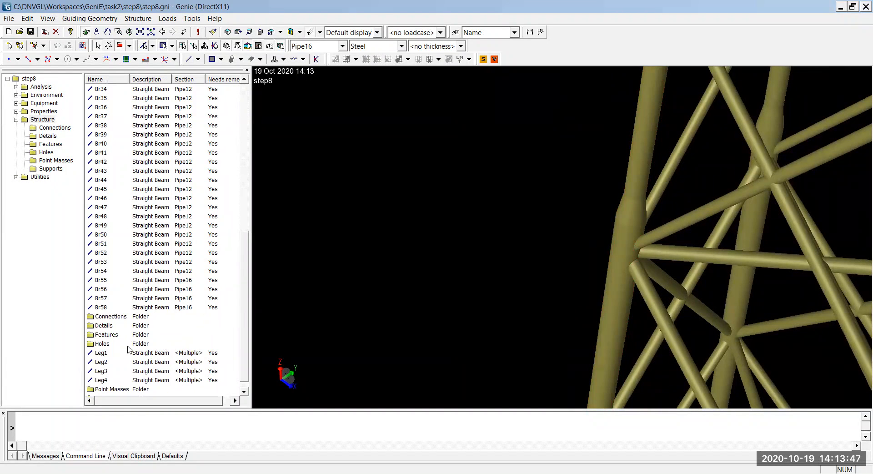
left_click(104, 354)
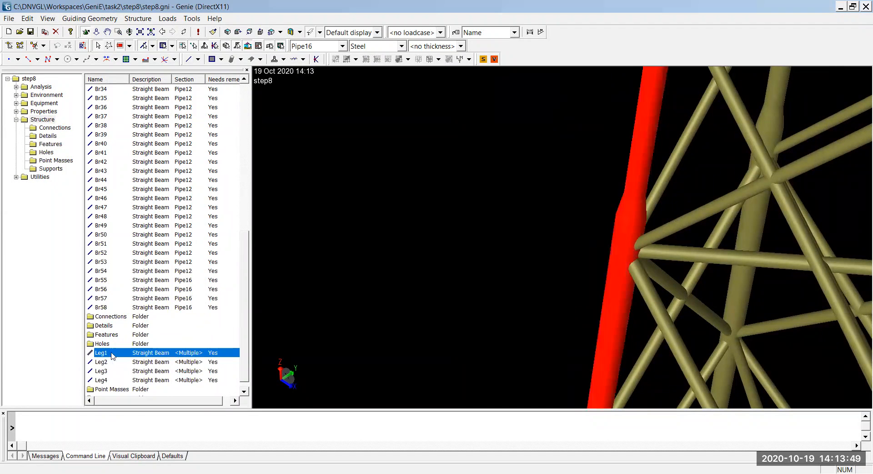
scroll(500, 225, "down", 6)
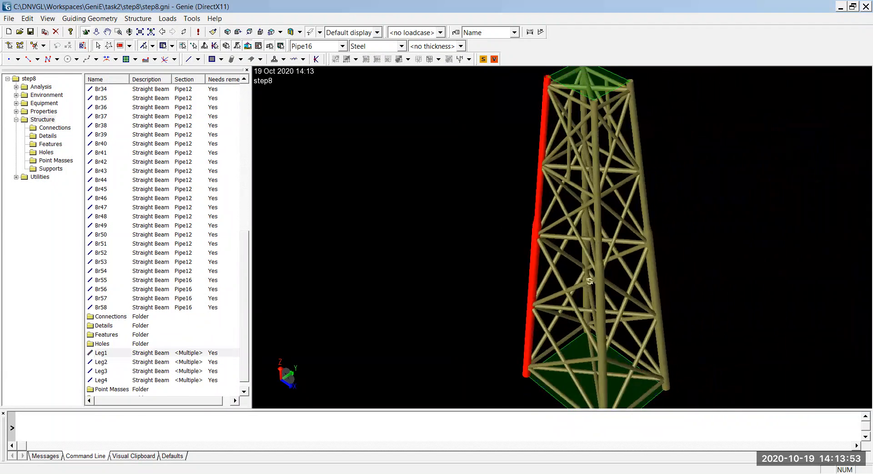
scroll(587, 254, "up", 5)
middle_click_drag(649, 246, 617, 253)
scroll(599, 265, "down", 1)
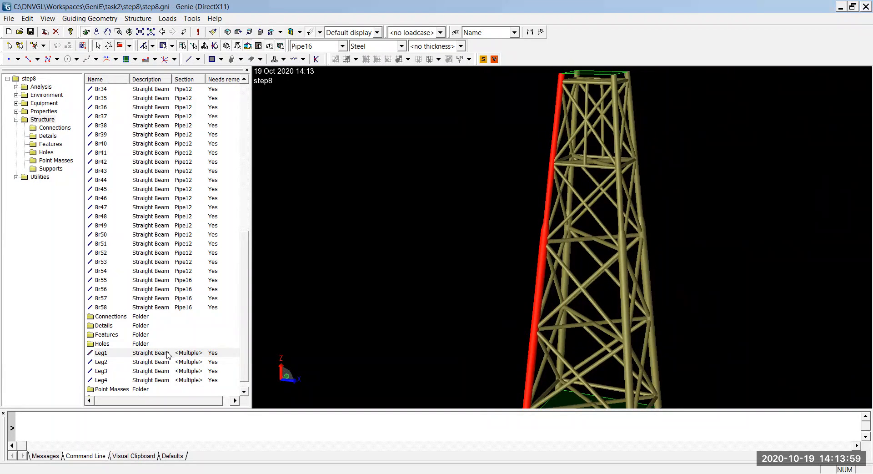
Step: Open Leg1's segment list and widen it to show each segment's section, material and length
left_click(187, 356)
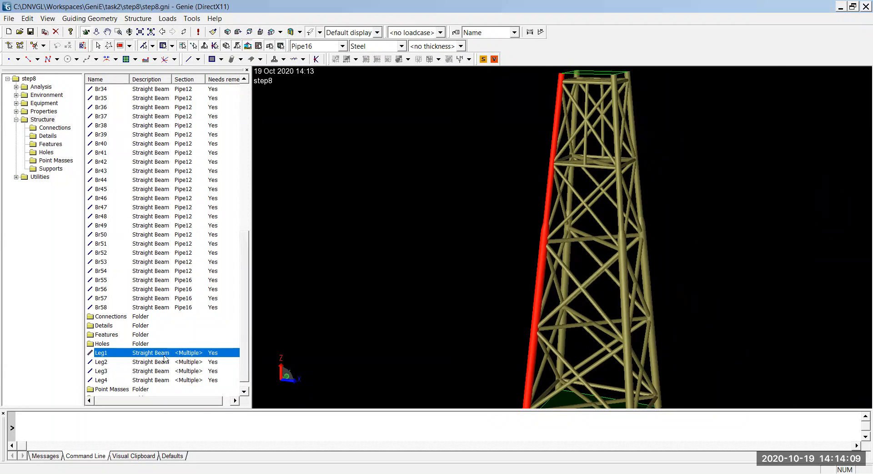
double_click(118, 355)
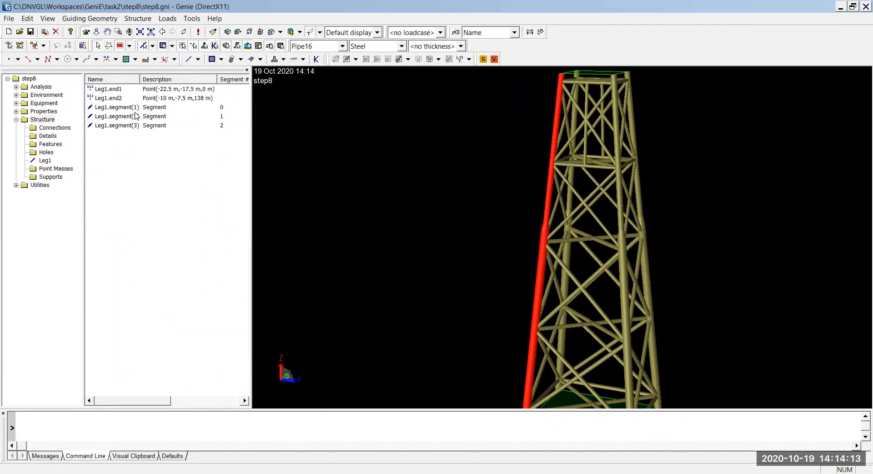
left_click(135, 107)
left_click(135, 116)
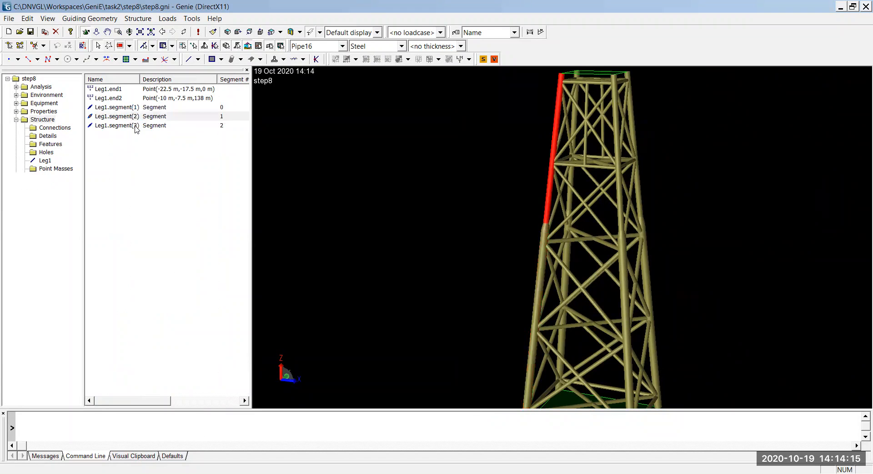
left_click(135, 127)
left_click_drag(253, 127, 405, 126)
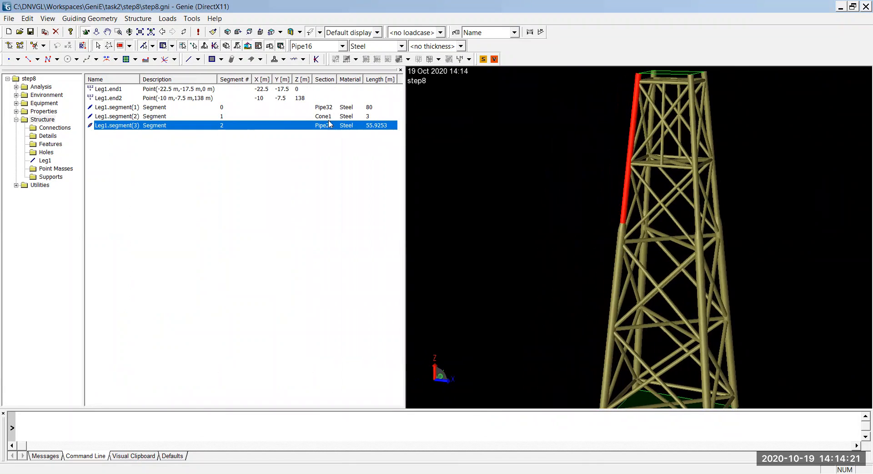
Step: Highlight Leg1's segments 1, 3 and 2 in turn to inspect the lower pipe, the upper pipe and the cone
left_click(320, 108)
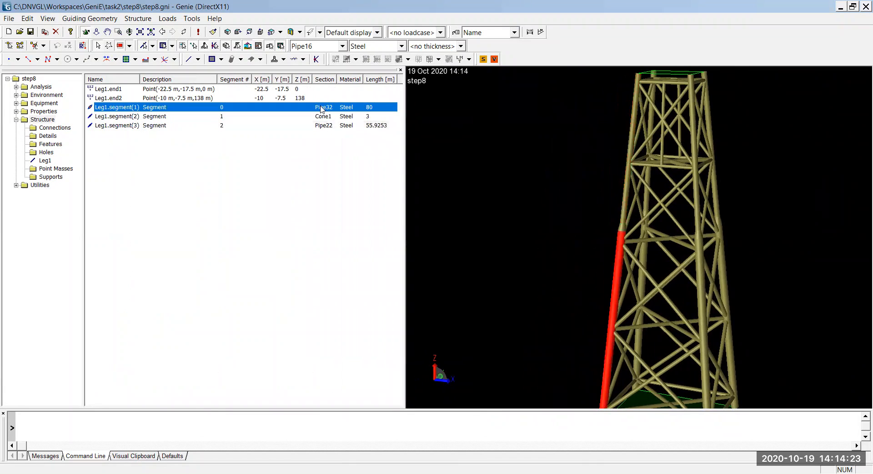
mouse_move(616, 280)
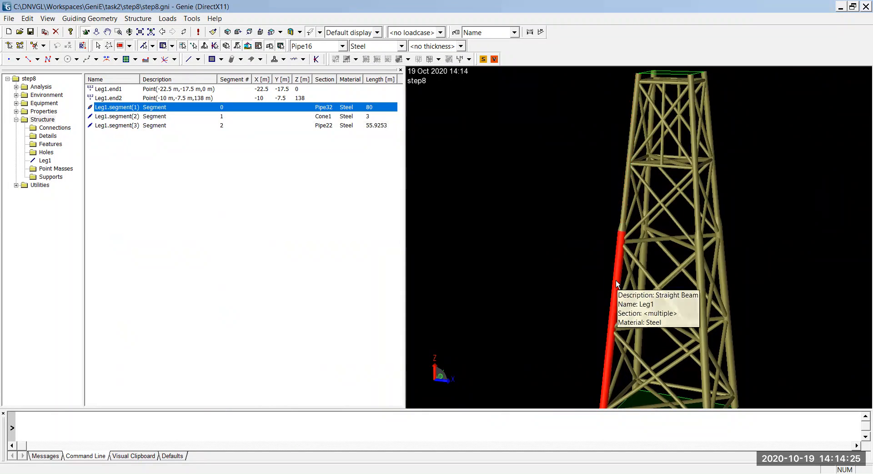
left_click(325, 126)
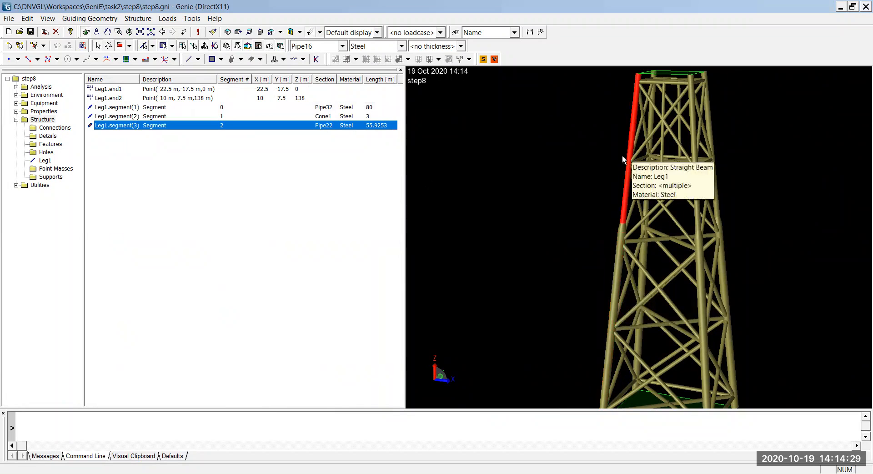
left_click(245, 118)
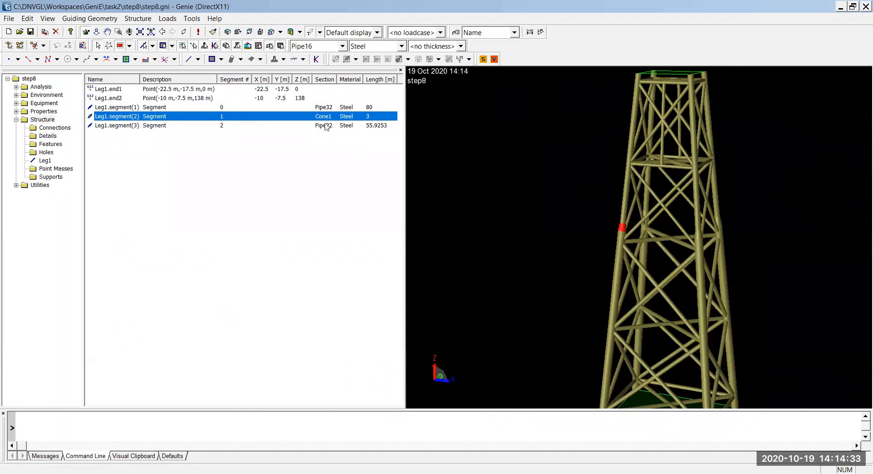
scroll(625, 228, "up", 6)
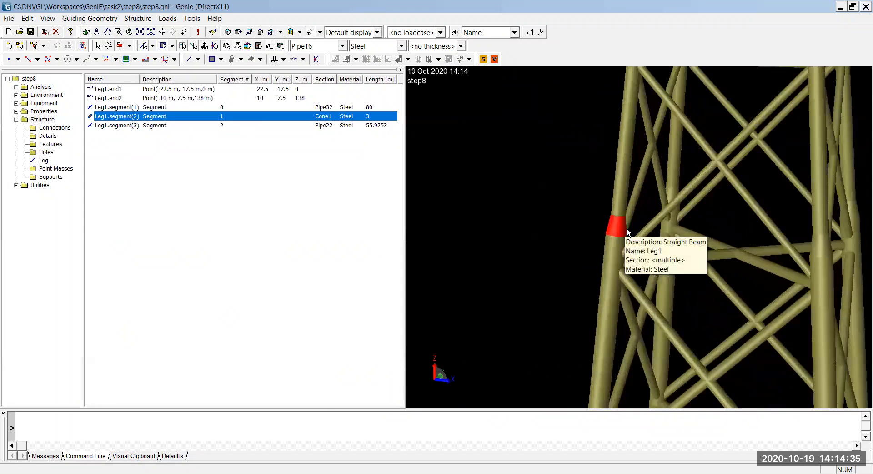
scroll(608, 242, "down", 5)
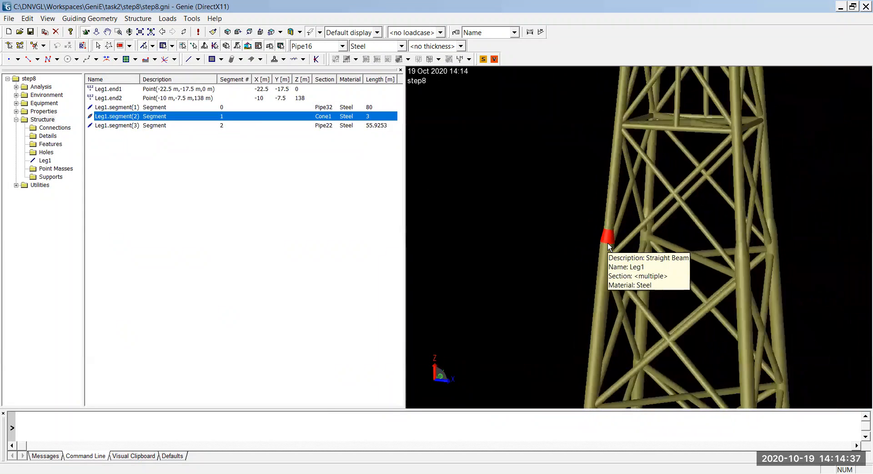
scroll(593, 251, "down", 4)
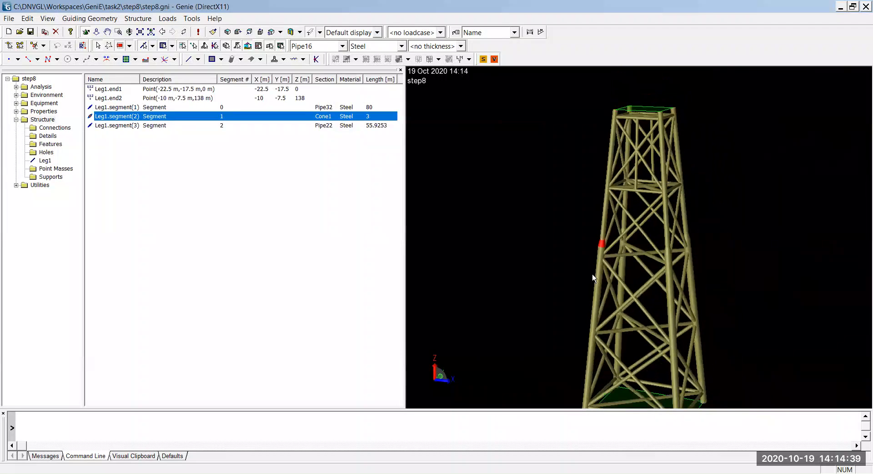
Step: Open the workspace step7.gni from the step7 folder
left_click(11, 19)
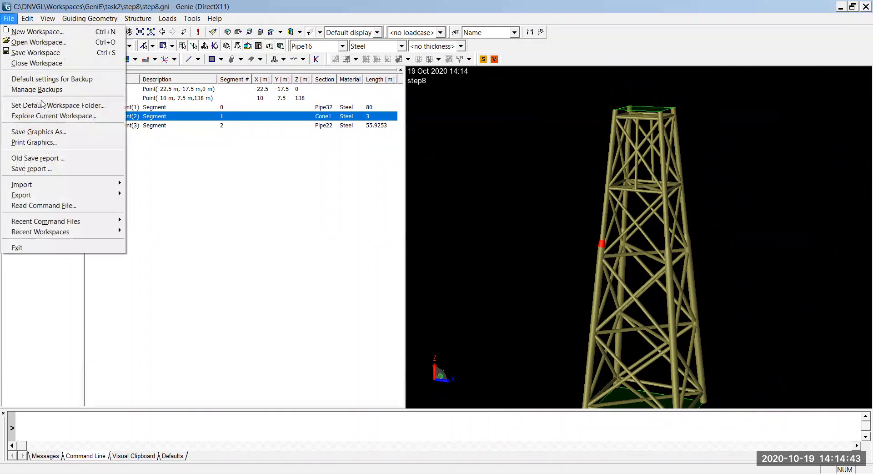
mouse_move(73, 233)
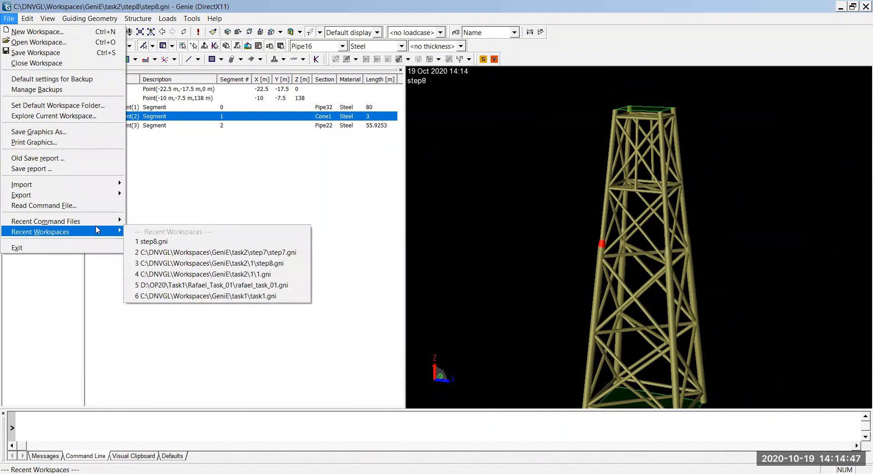
left_click(53, 46)
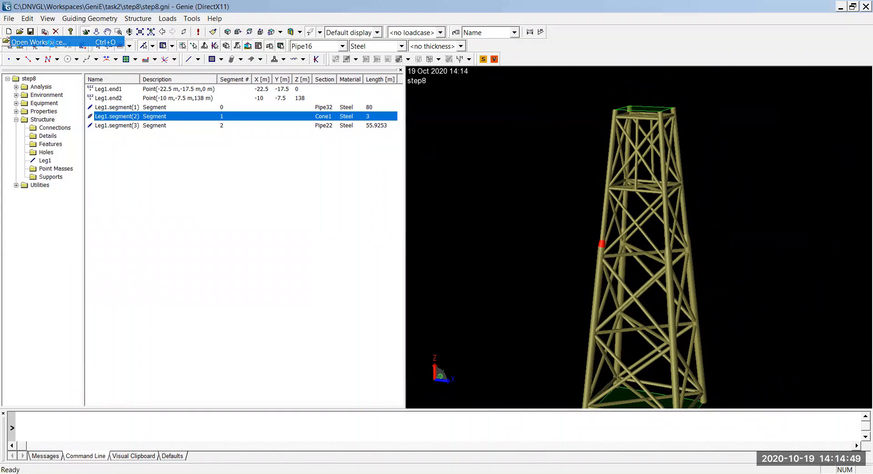
double_click(356, 184)
left_click(361, 186)
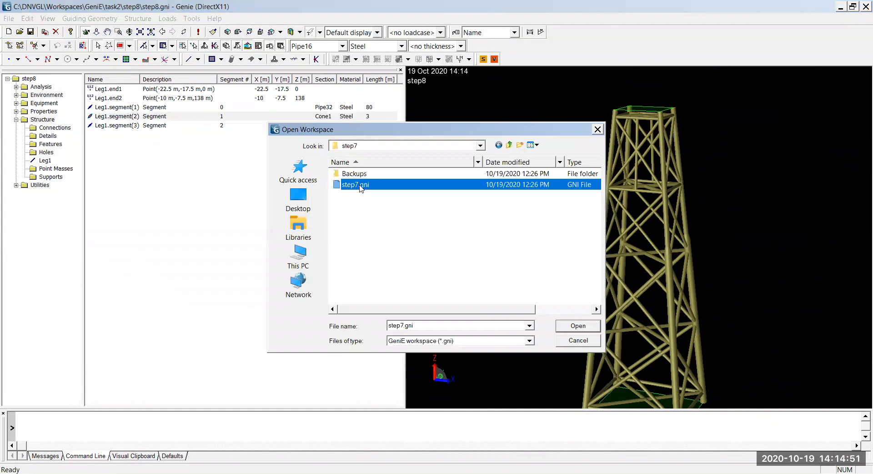
double_click(361, 186)
left_click(478, 268)
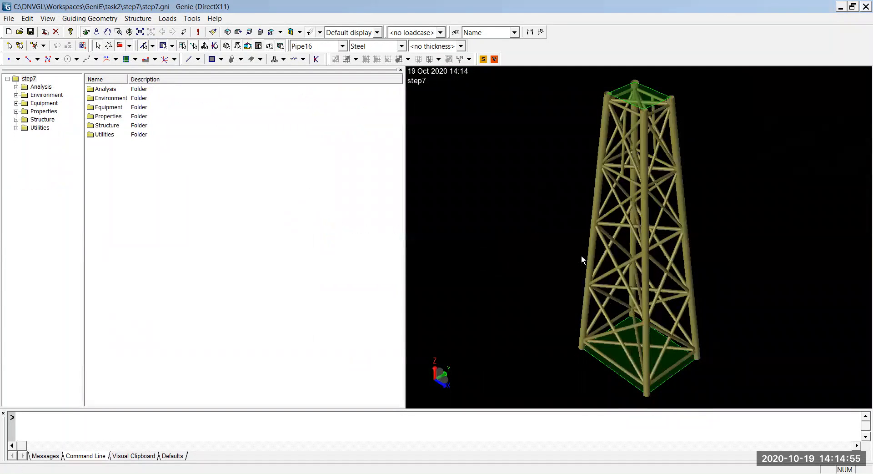
Step: Divide Leg1 by creating a segment border at a length of 80 m from its end
middle_click_drag(689, 293, 665, 231)
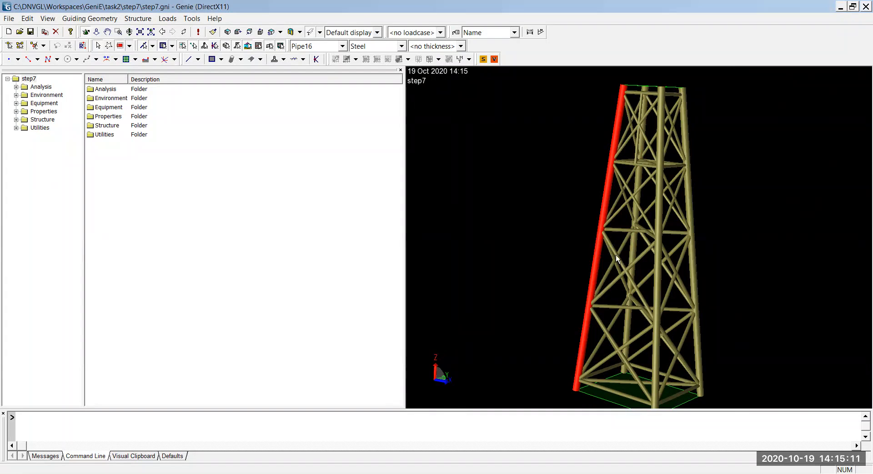
mouse_move(600, 243)
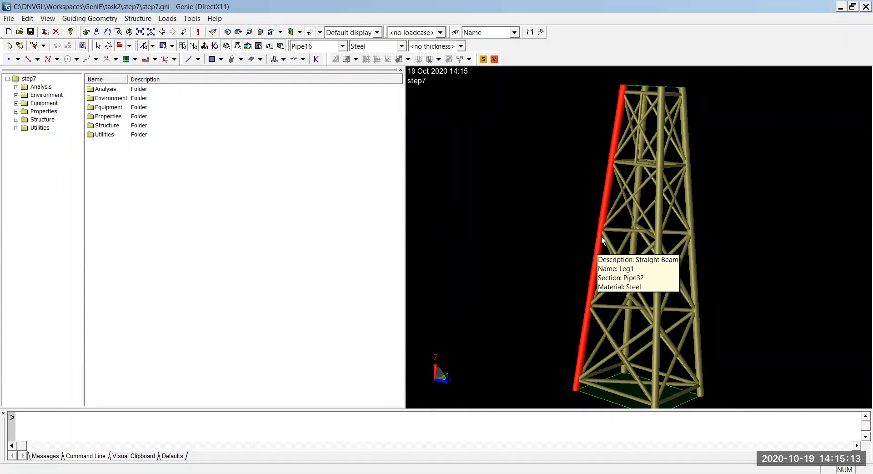
right_click(603, 220)
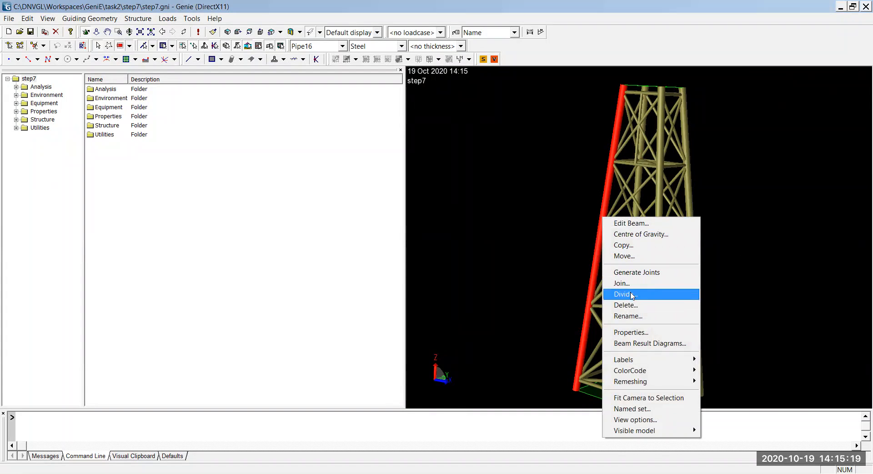
left_click(632, 295)
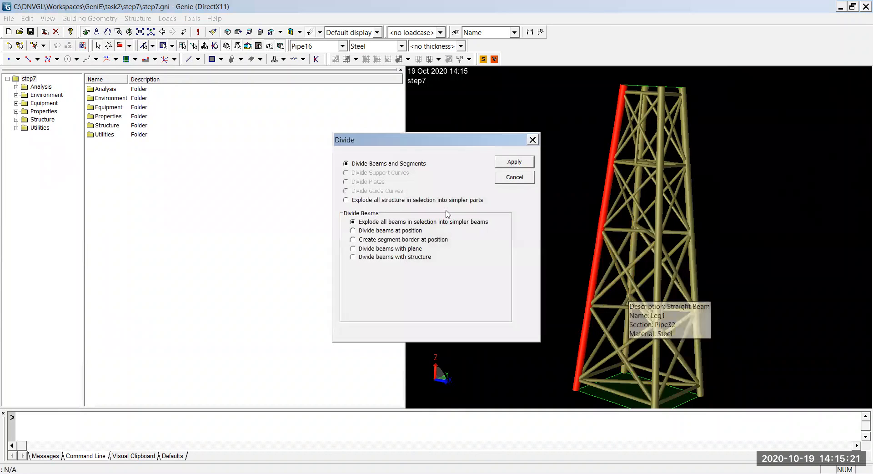
left_click(375, 241)
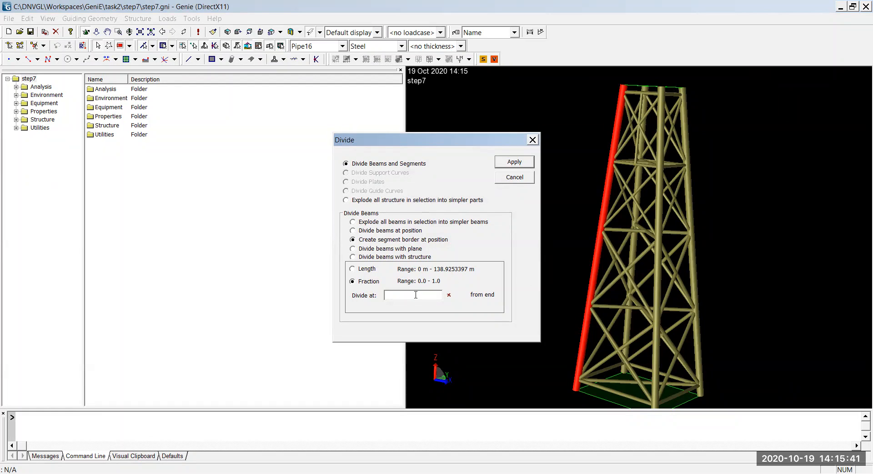
left_click(368, 269)
mouse_move(579, 385)
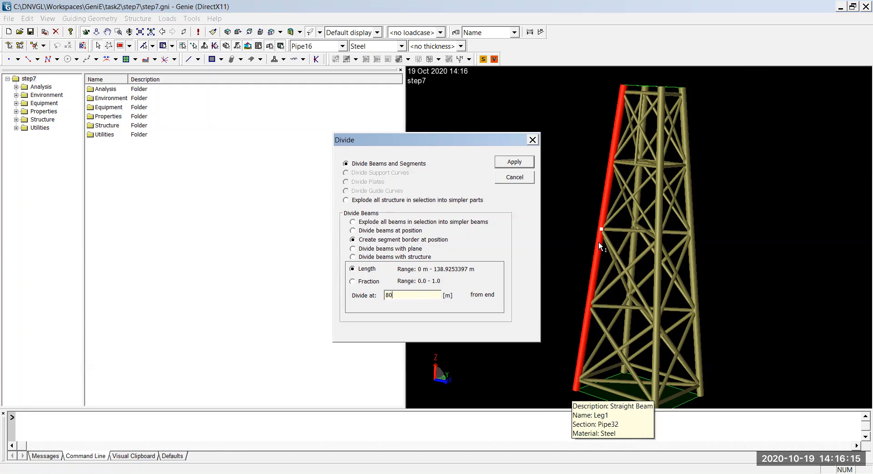
left_click(513, 164)
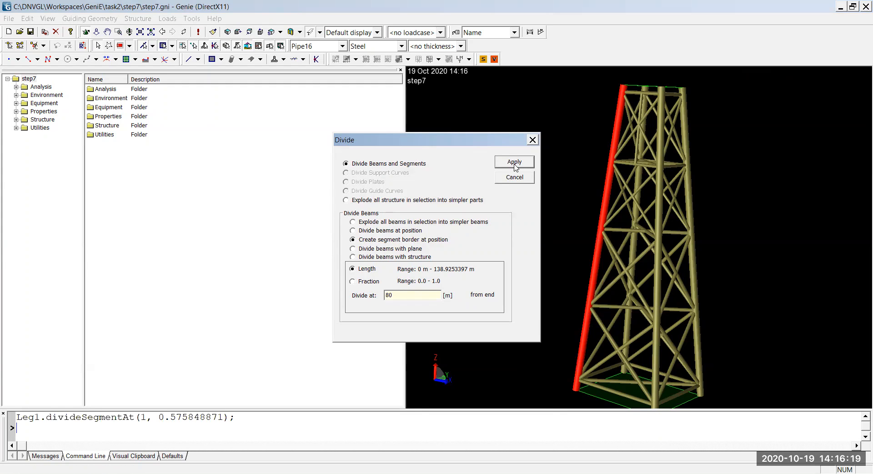
left_click(532, 140)
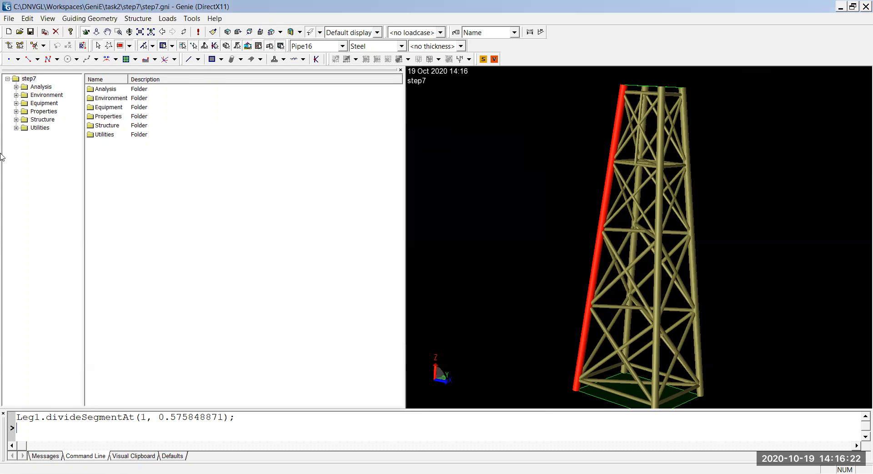
Step: Open Leg1's segment list from the Structure folder and highlight its lower and upper segments in turn
double_click(43, 120)
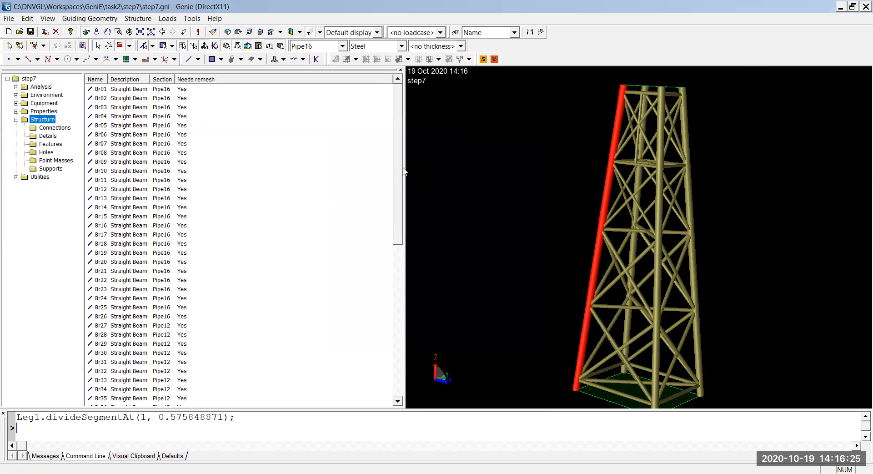
left_click_drag(398, 171, 399, 364)
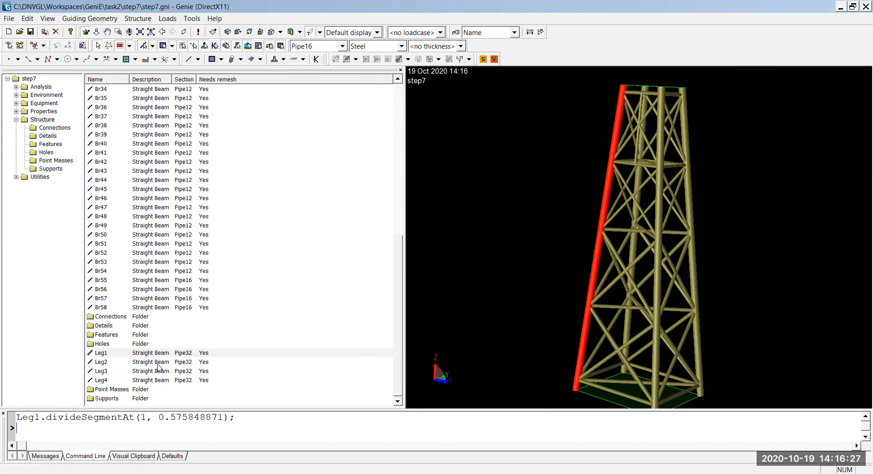
double_click(144, 354)
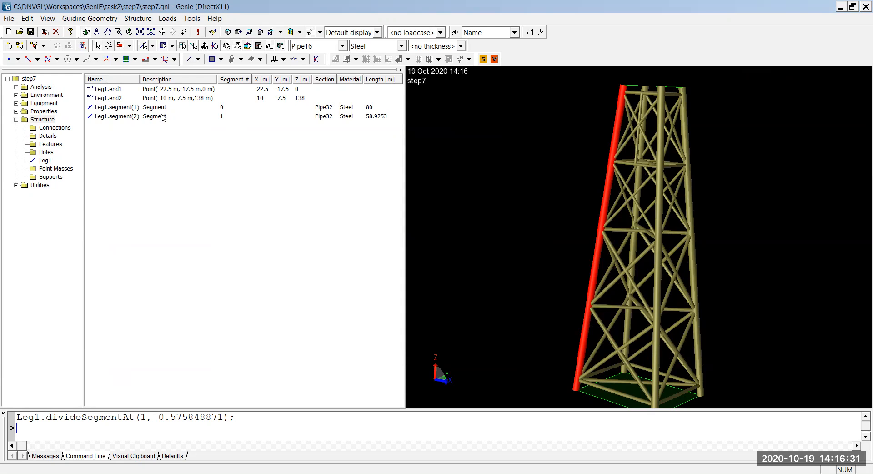
left_click(368, 110)
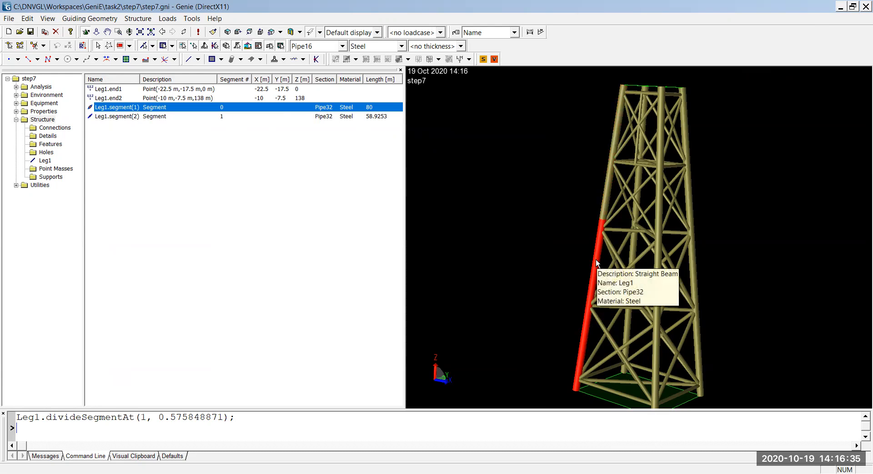
left_click(320, 117)
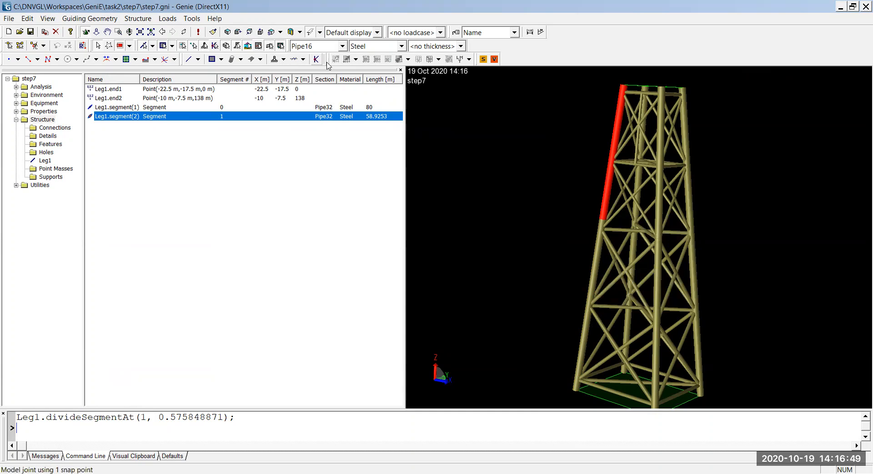
Step: Dimension Leg1's upper segment from the top of the leg to the segment border
left_click(530, 32)
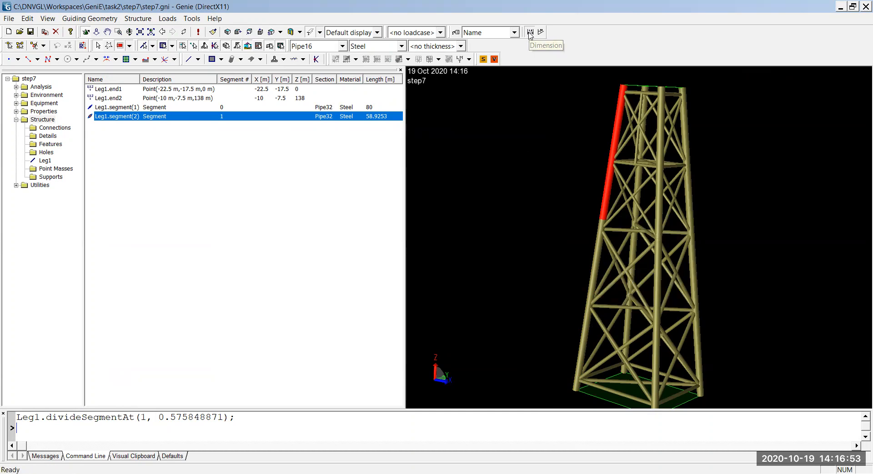
left_click(624, 89)
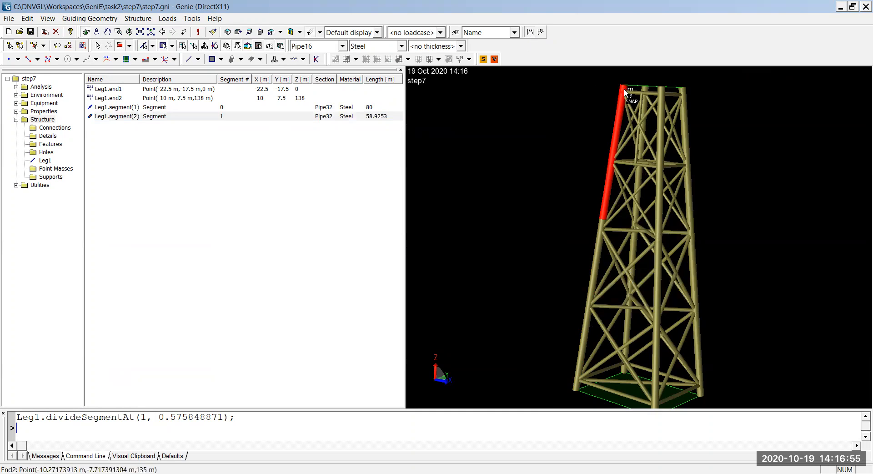
left_click(606, 224)
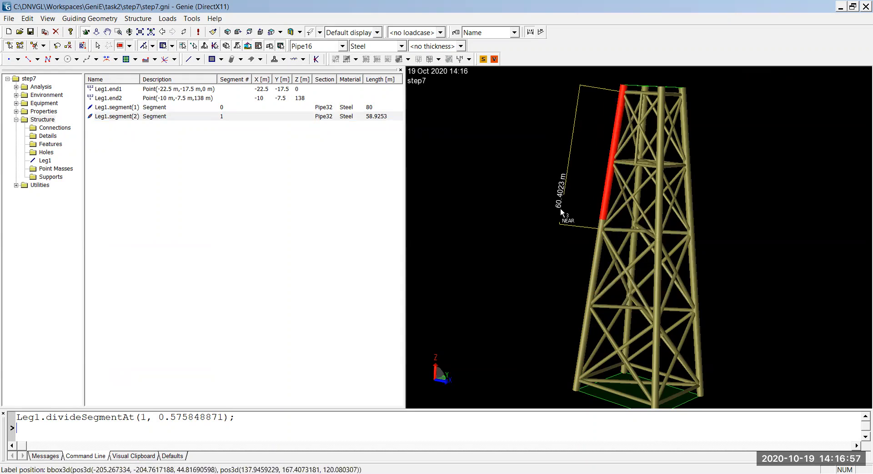
left_click(557, 209)
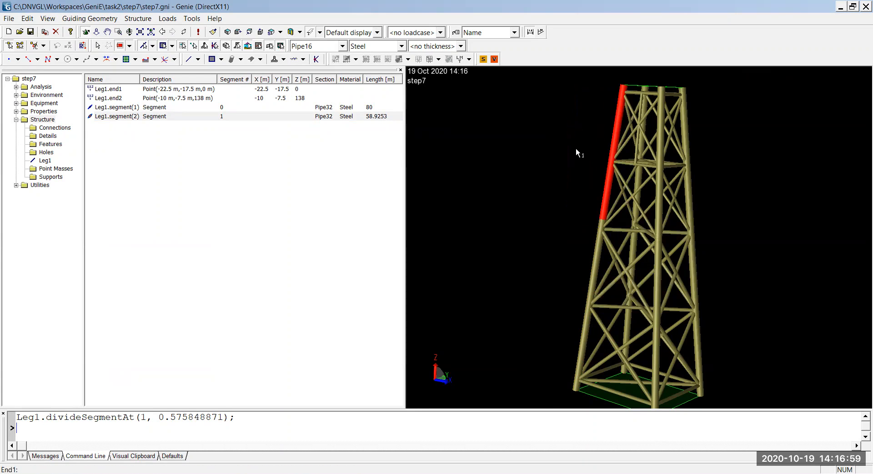
left_click(625, 85)
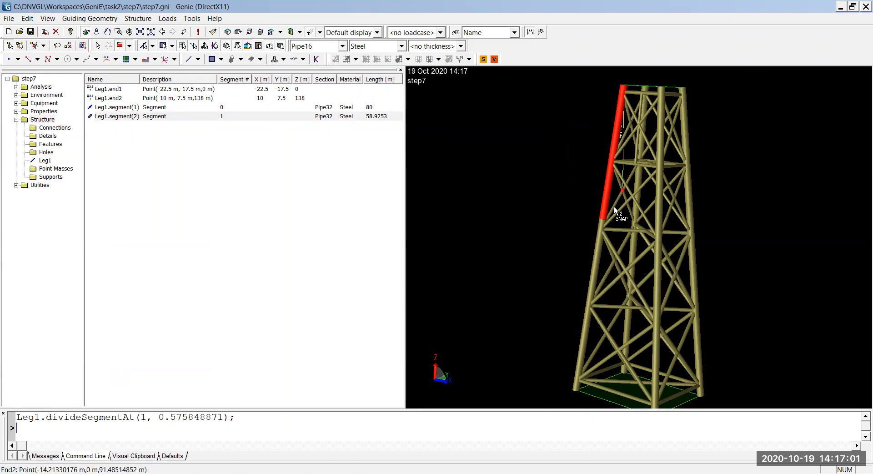
left_click(604, 219)
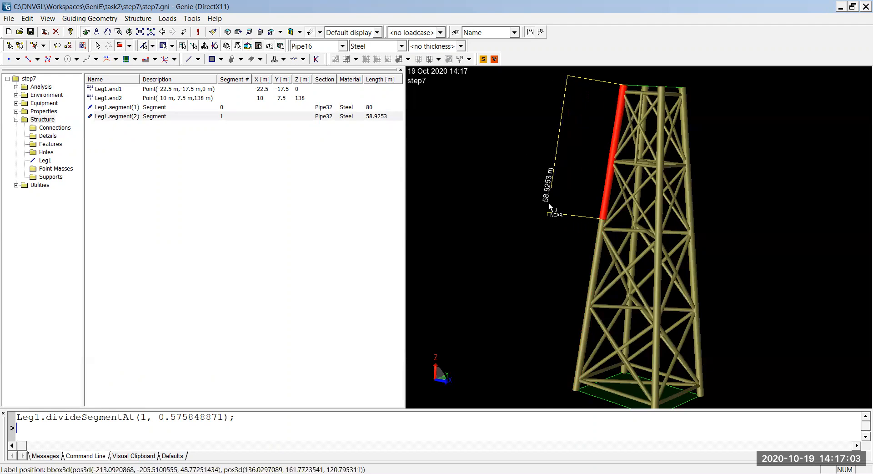
left_click(551, 204)
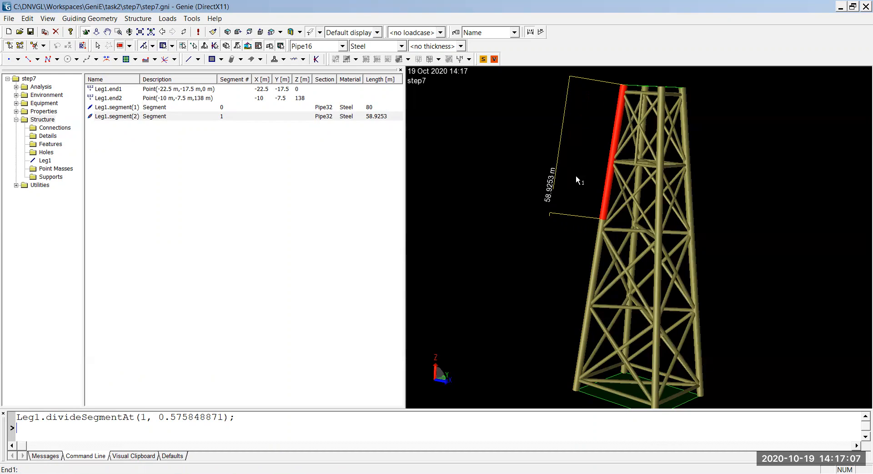
Step: Delete the dimension beside Leg1's upper segment and confirm the deletion
key("Escape")
left_click(573, 216)
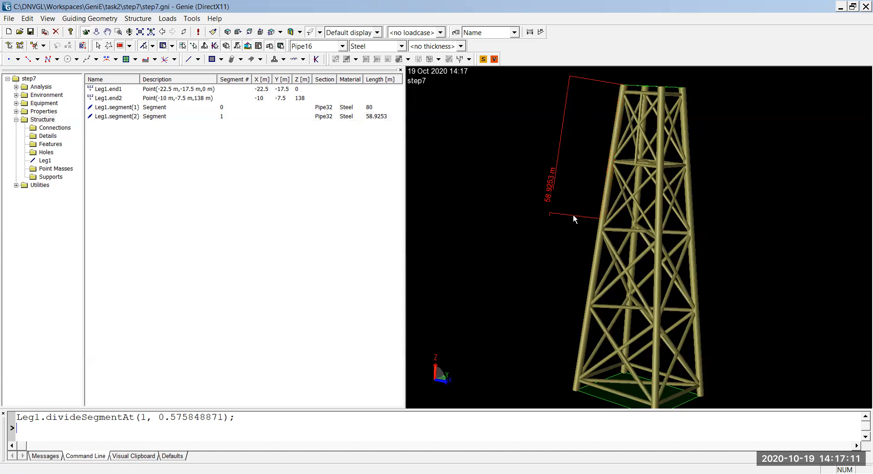
key("Delete")
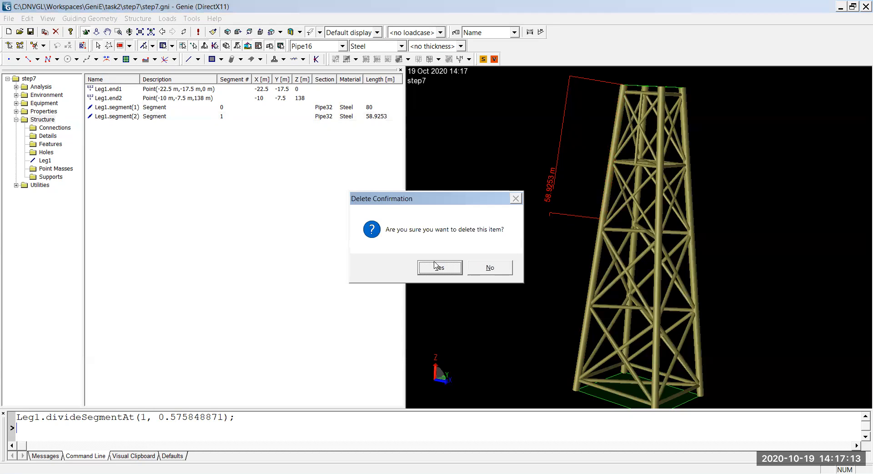
left_click(440, 269)
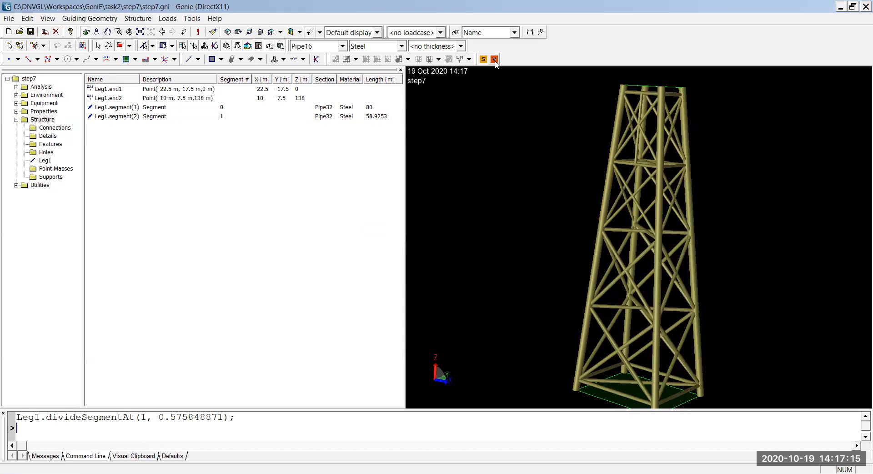
Step: Dimension the full length of Leg1 from its top end to its bottom end
left_click(530, 33)
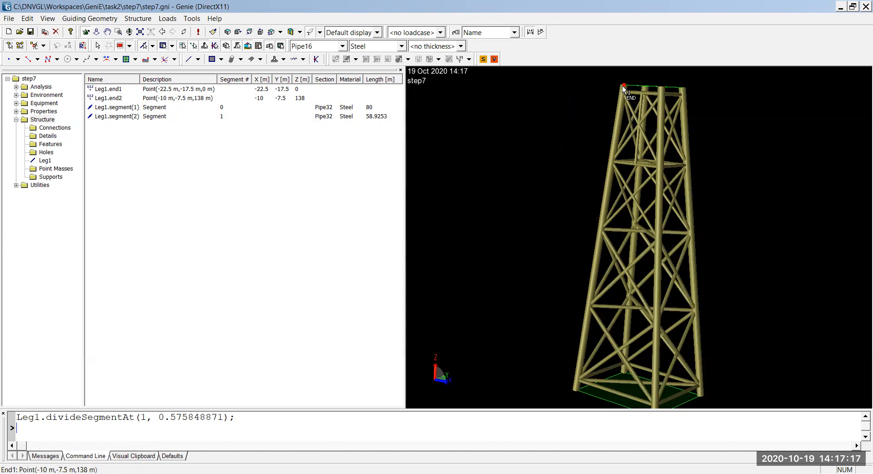
left_click(622, 86)
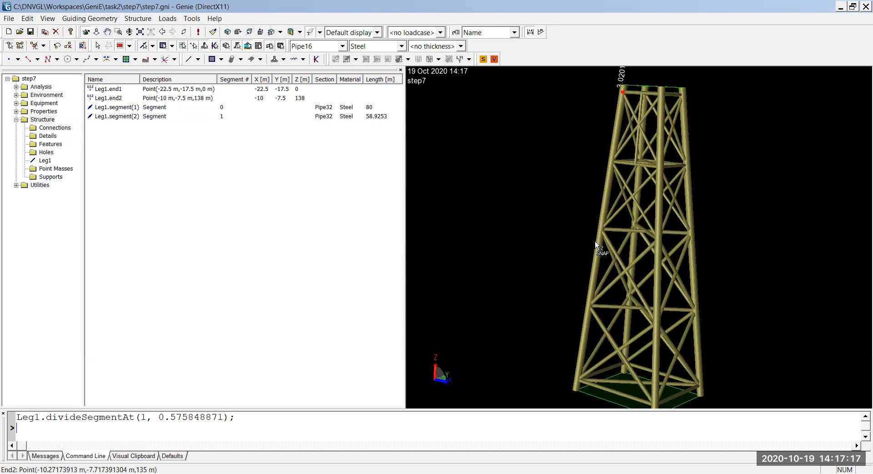
left_click(575, 391)
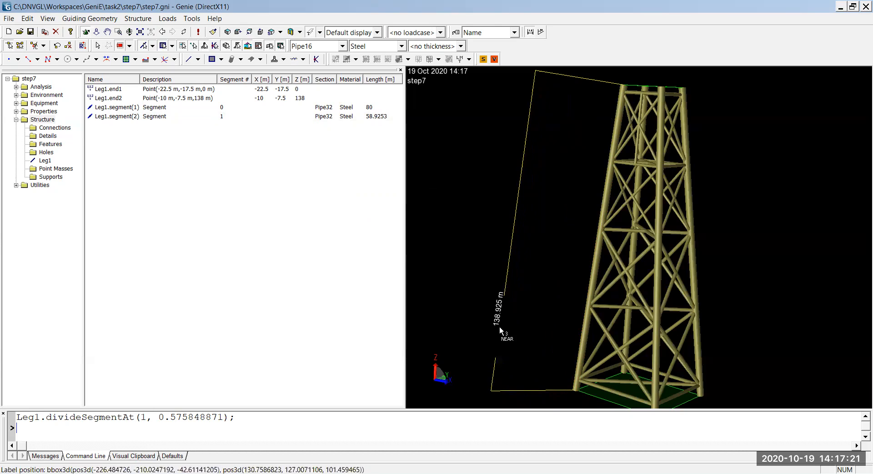
left_click(499, 326)
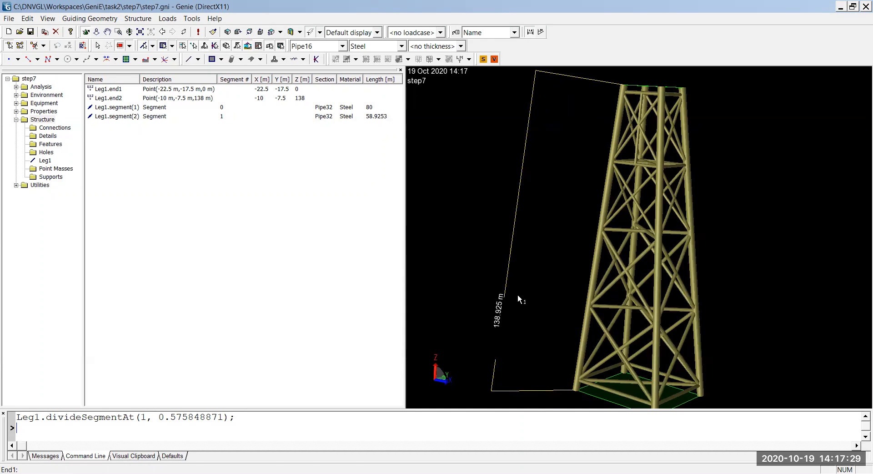
Step: Delete the full-length dimension beside Leg1 and confirm the deletion
key("Escape")
left_click(510, 273)
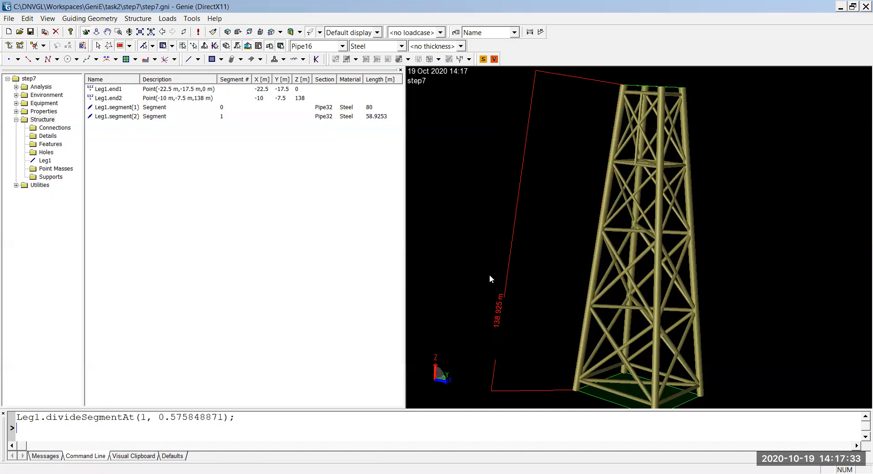
key("Delete")
left_click(445, 268)
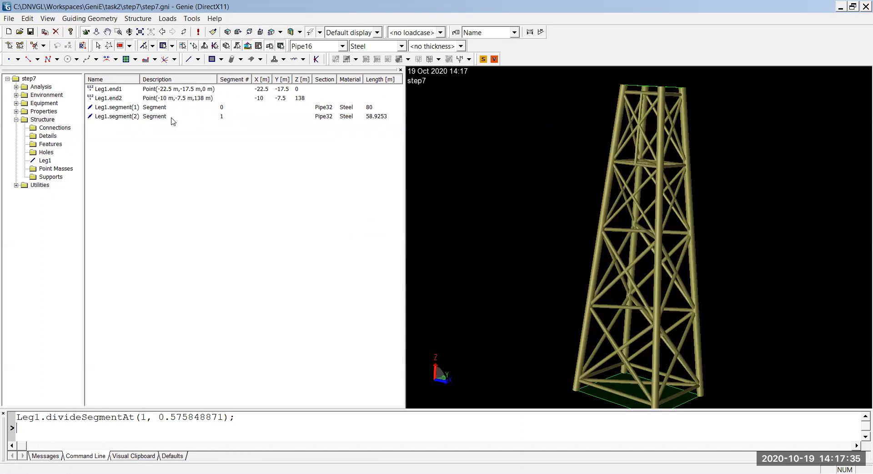
Step: Divide Leg1's segment 2 at a length of 3 m from end 1
left_click(153, 120)
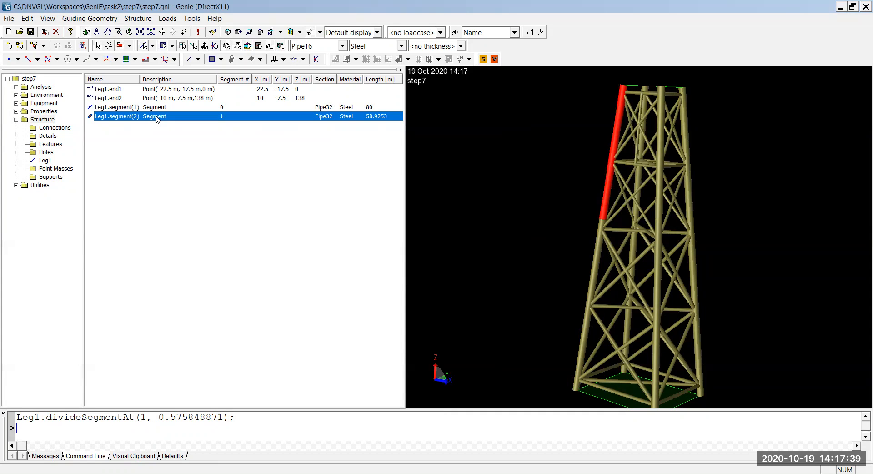
right_click(156, 119)
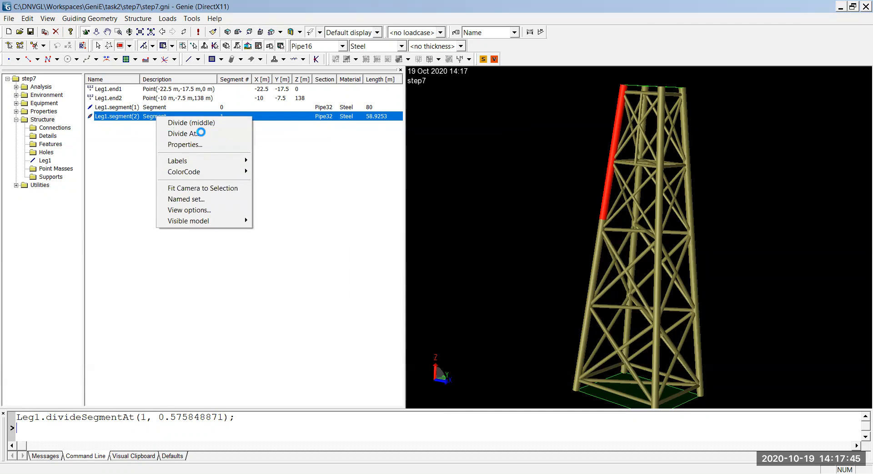
left_click(199, 132)
triple_click(402, 264)
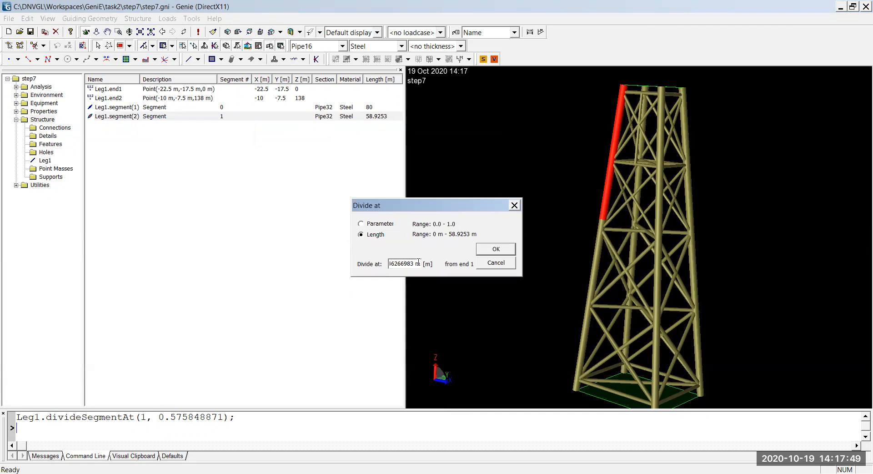
left_click_drag(420, 263, 291, 259)
type("3")
left_click(488, 251)
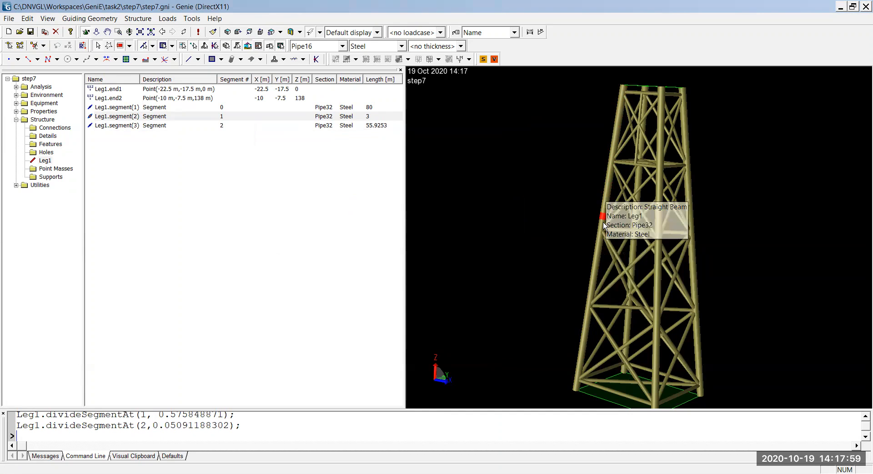
Step: Assign the Pipe22 section to Leg1's segment 3, the uppermost part of the leg
left_click(607, 190)
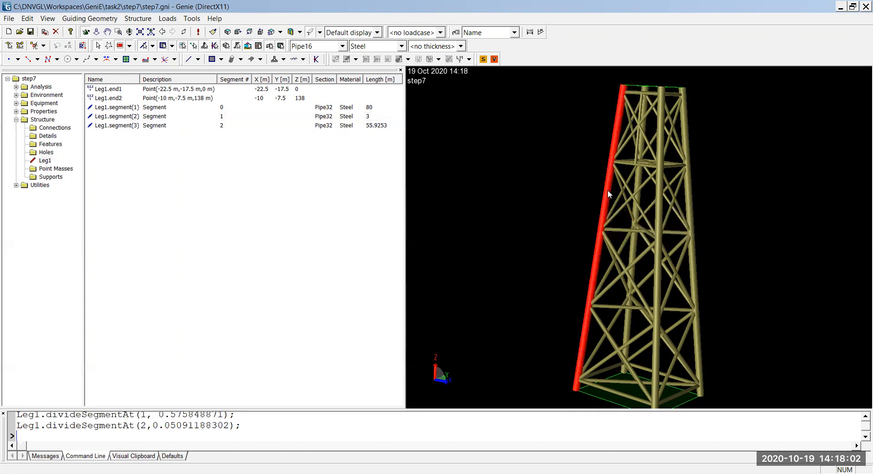
left_click(138, 128)
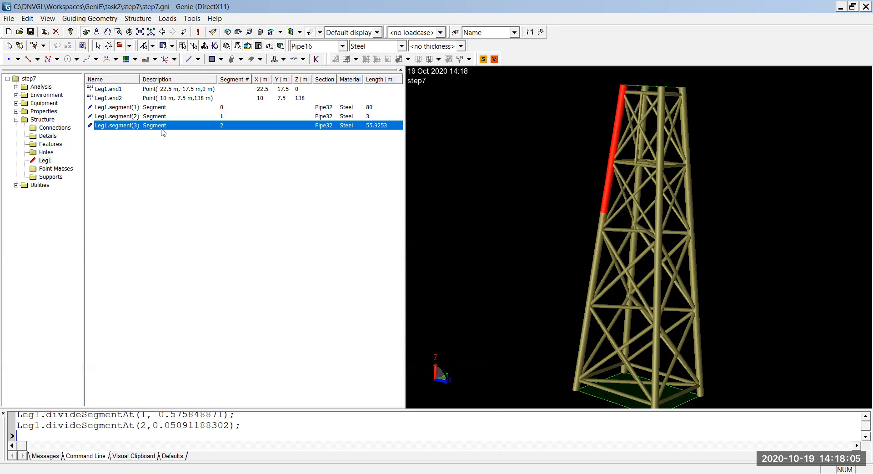
right_click(610, 171)
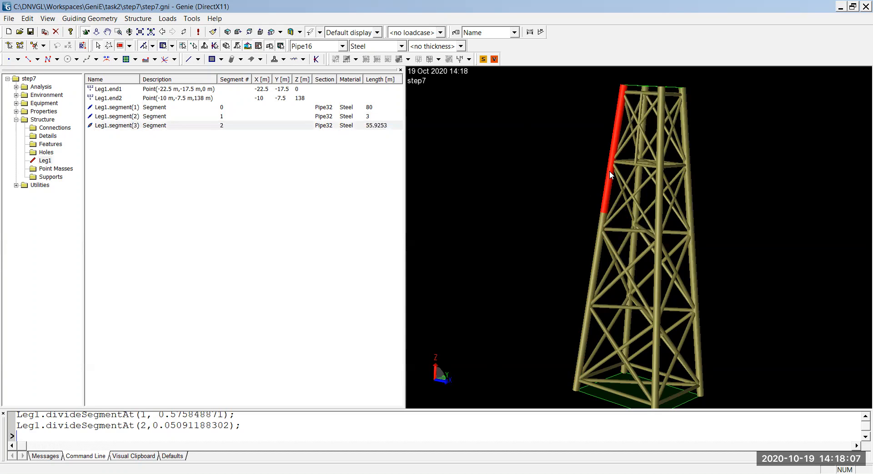
left_click(195, 126)
right_click(191, 125)
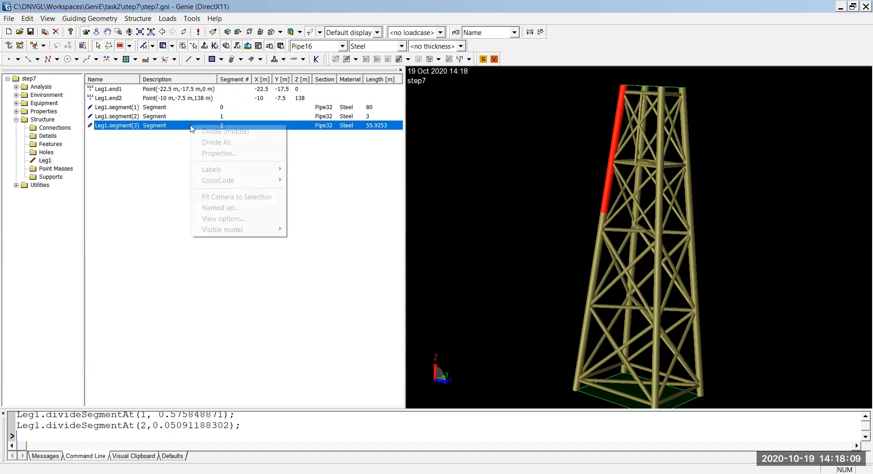
left_click(219, 153)
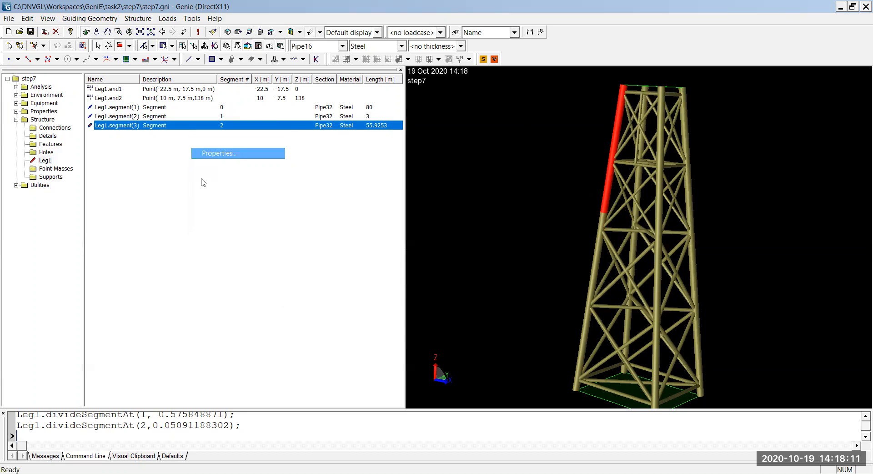
left_click(26, 116)
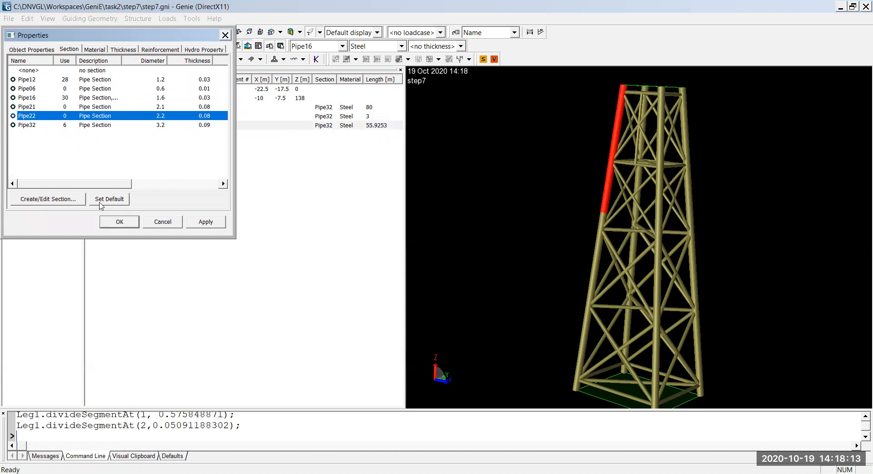
left_click(120, 222)
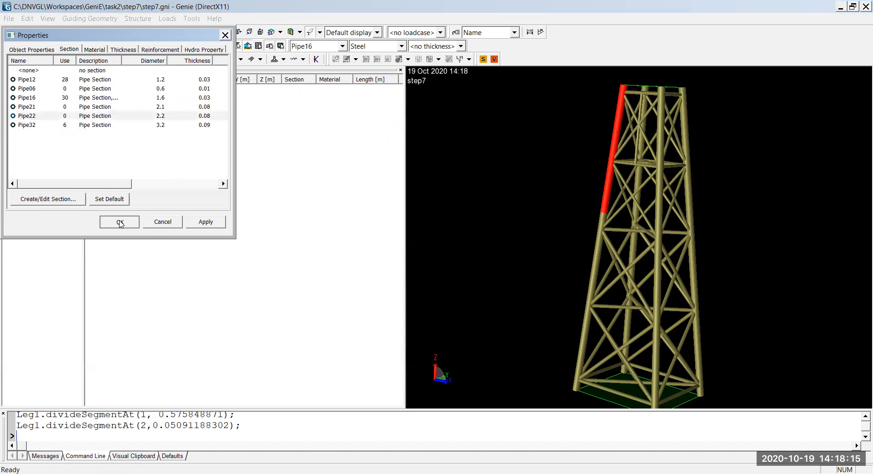
Step: Examine the transition on Leg1 between the Pipe22 segment and the 3 m segment below it, and select the leg
scroll(608, 211, "up", 5)
scroll(605, 211, "up", 2)
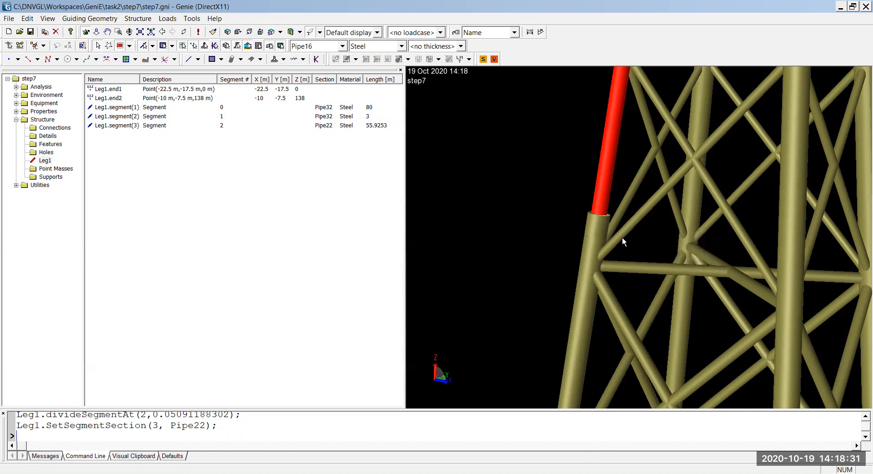
scroll(620, 237, "down", 3)
scroll(614, 237, "up", 1)
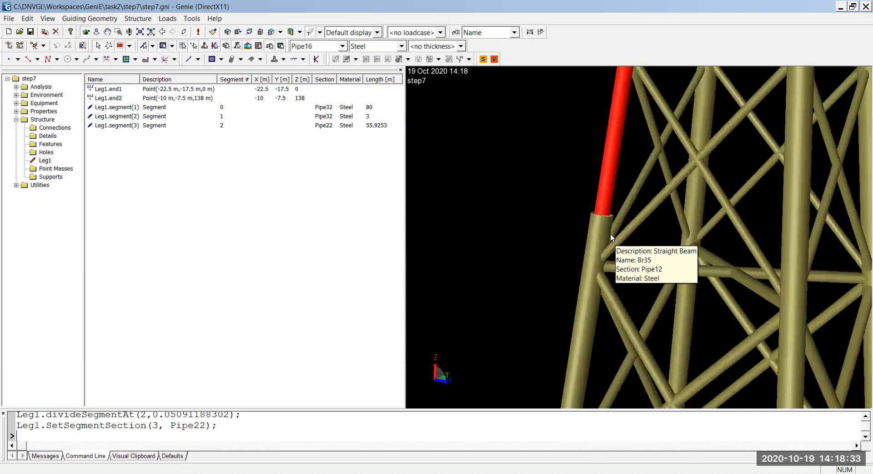
left_click(604, 227)
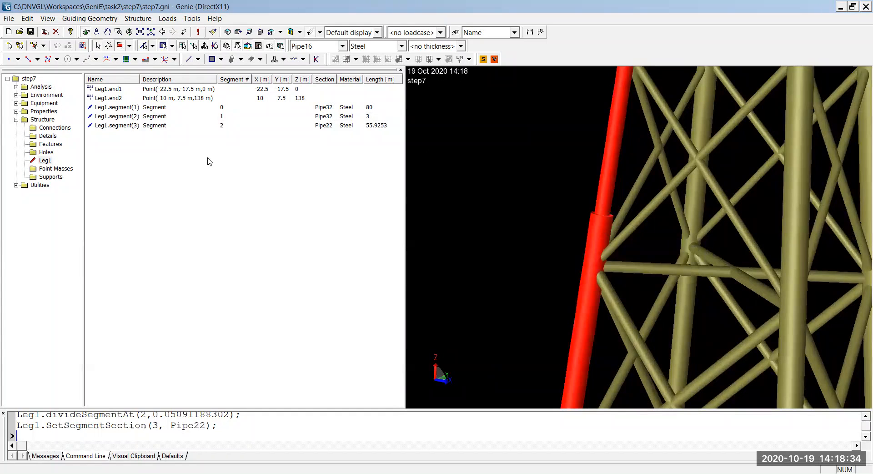
Step: Select Leg1's segment 2 and open the definition of a new cone section from its properties
left_click(139, 118)
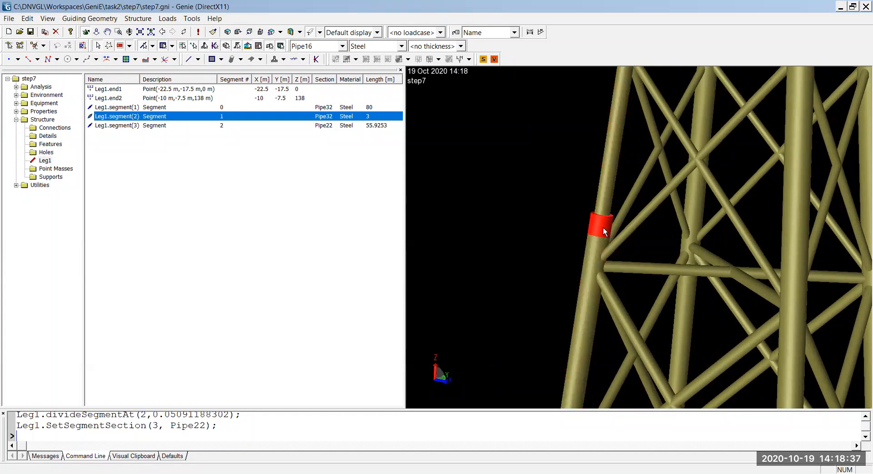
mouse_move(602, 228)
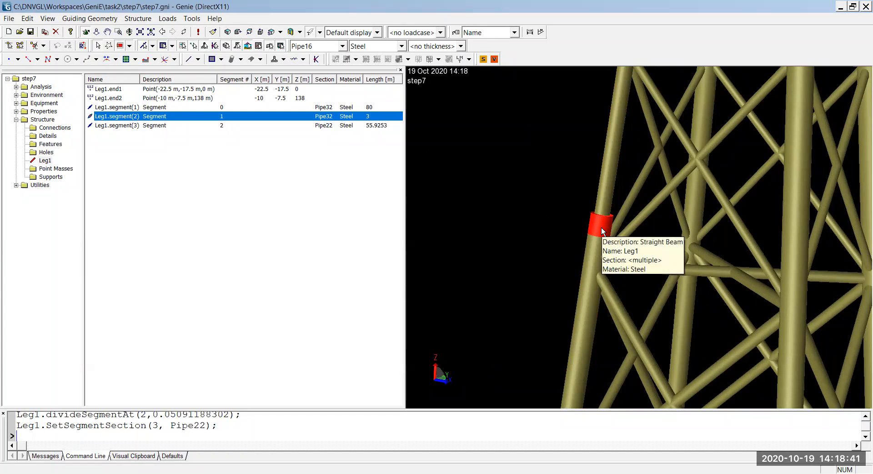
left_click(27, 18)
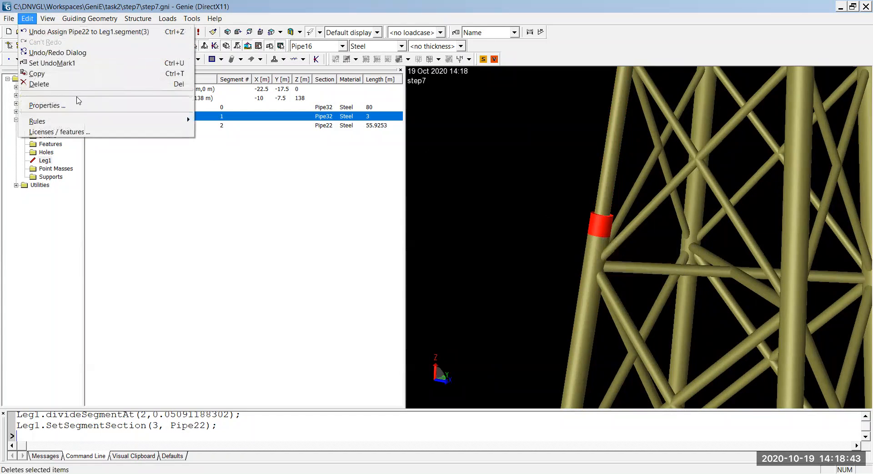
left_click(70, 106)
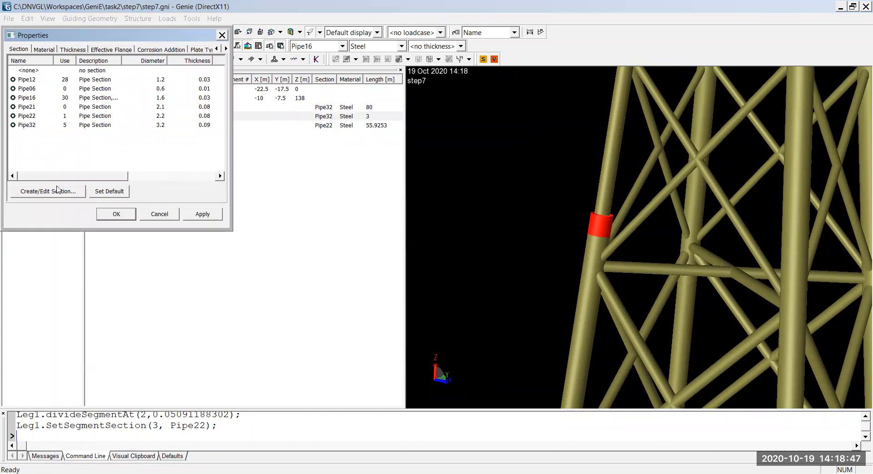
left_click(58, 191)
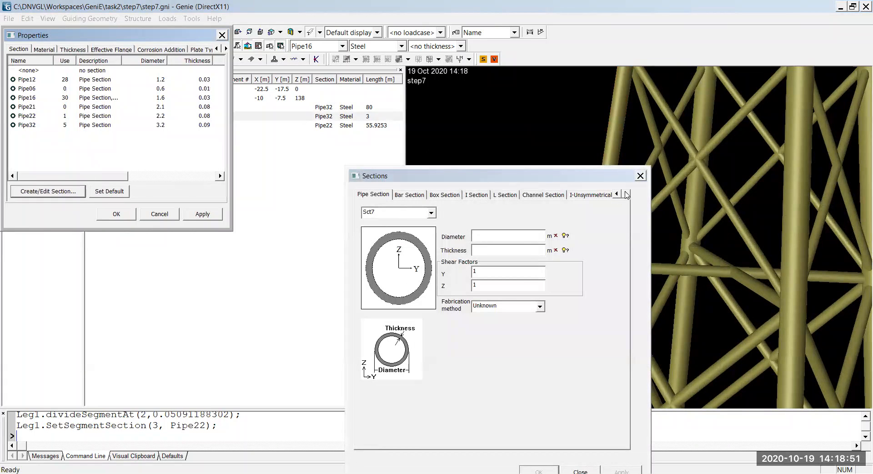
left_click(626, 194)
left_click(544, 195)
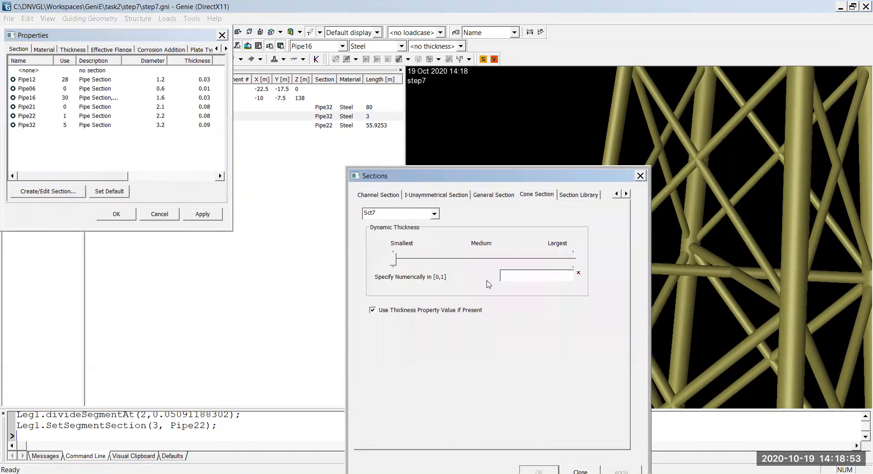
Step: Create a cone section named Cone1 with the dynamic thickness set to the largest value, 1
left_click(412, 212)
type("Cone")
left_click(570, 261)
left_click(570, 261)
left_click(570, 262)
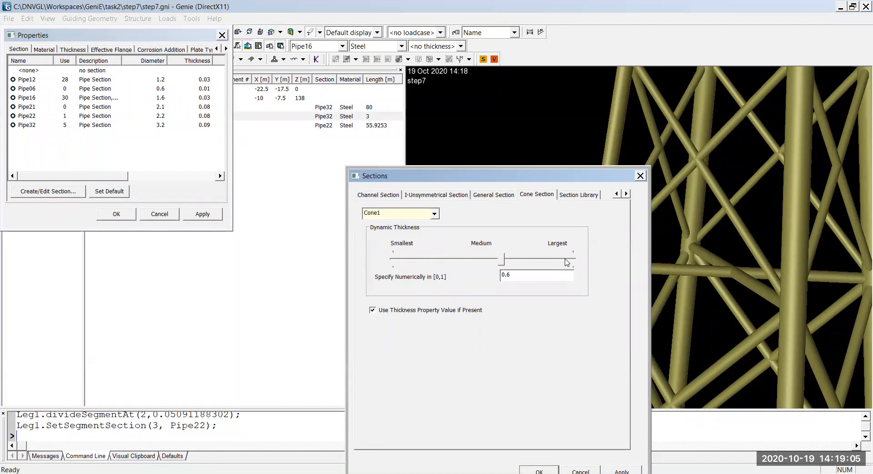
left_click(570, 261)
left_click(570, 261)
left_click(570, 261)
left_click(570, 261)
left_click_drag(535, 181, 520, 116)
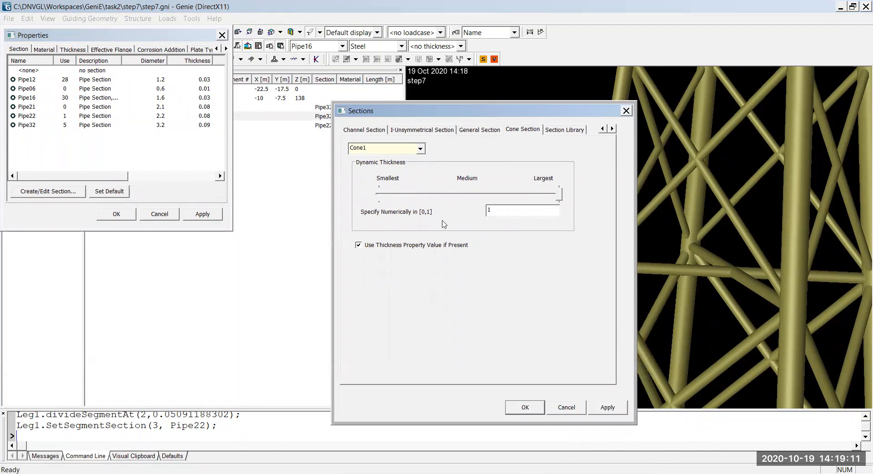
left_click(521, 413)
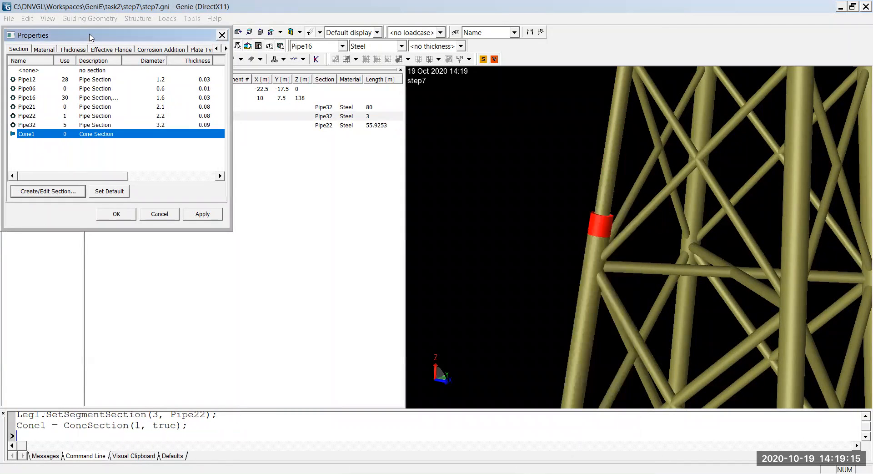
Step: Assign the Cone1 section to Leg1's segment 2
left_click_drag(92, 39, 175, 53)
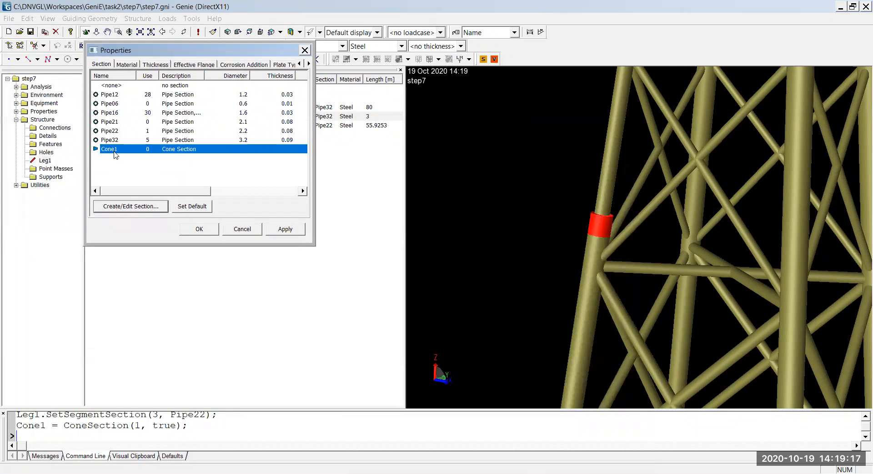
left_click(213, 231)
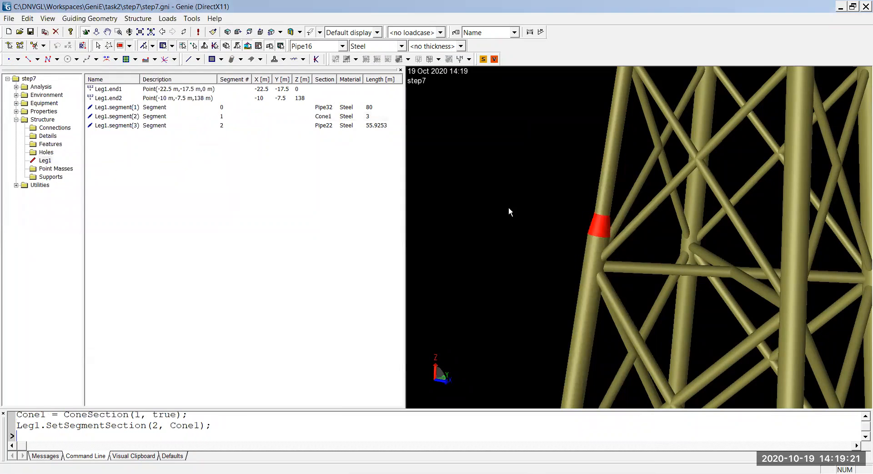
Step: Examine the cone segment on Leg1, its listed section, and how it fits into the whole jacket
mouse_move(602, 226)
left_click(171, 116)
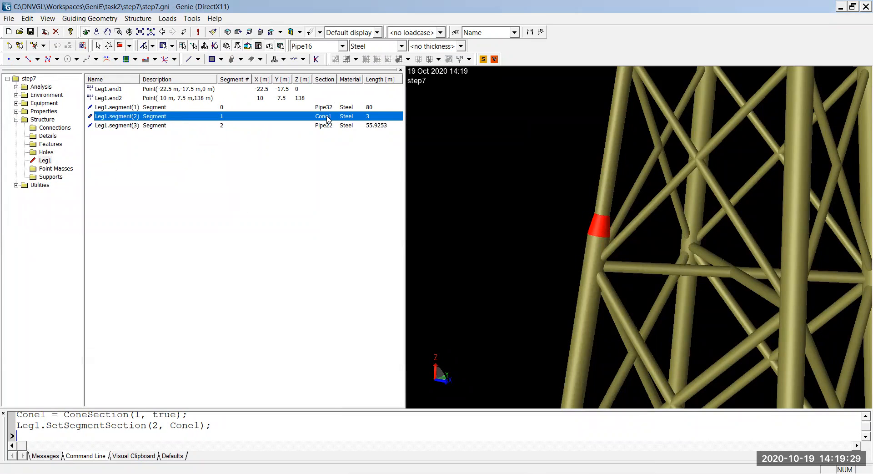
scroll(534, 231, "down", 8)
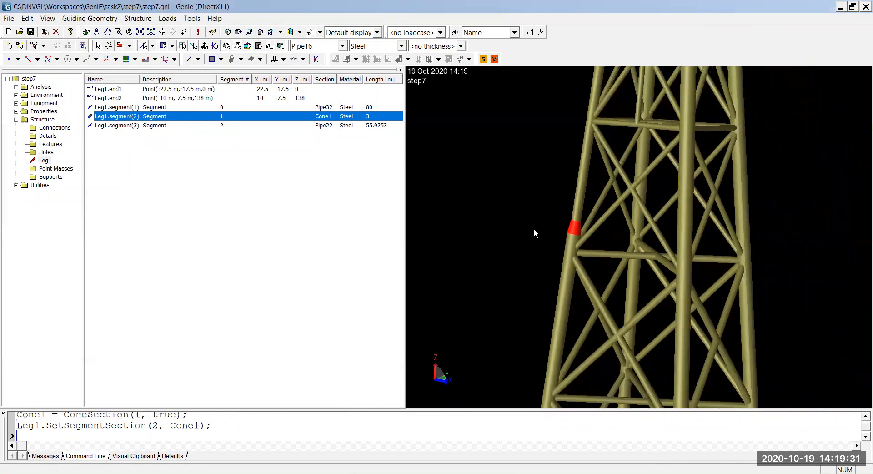
middle_click_drag(587, 277, 623, 289)
scroll(585, 269, "up", 5)
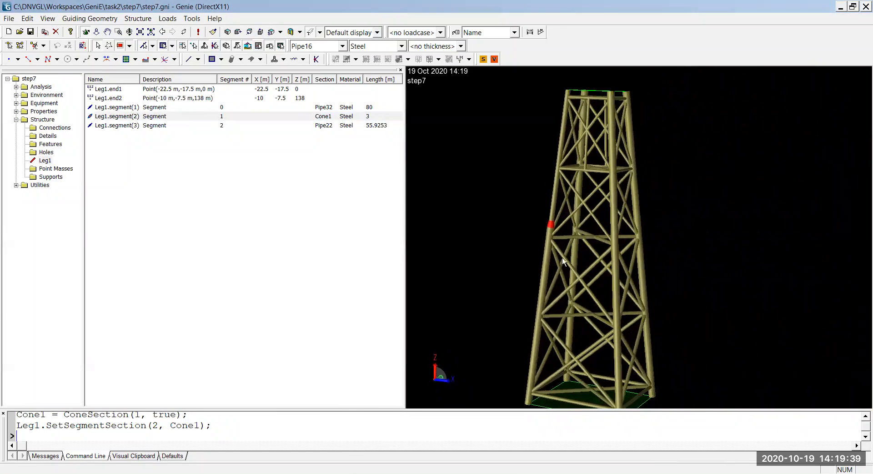
scroll(585, 241, "down", 3)
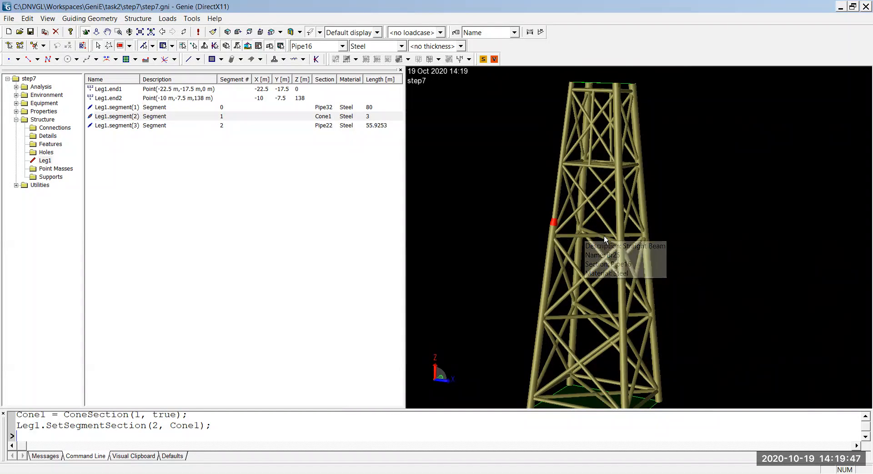
mouse_move(612, 231)
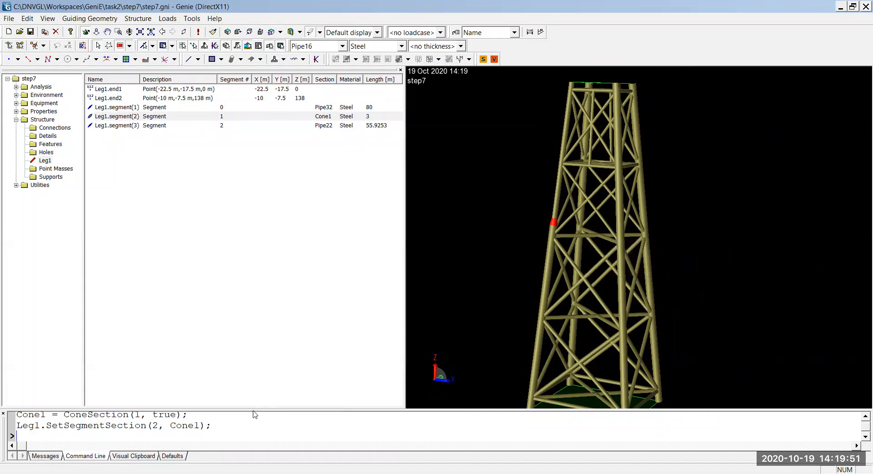
Step: Enlarge the command history and copy the five commands that divide Leg1, create Cone1 and assign the segment sections
left_click_drag(254, 410, 269, 329)
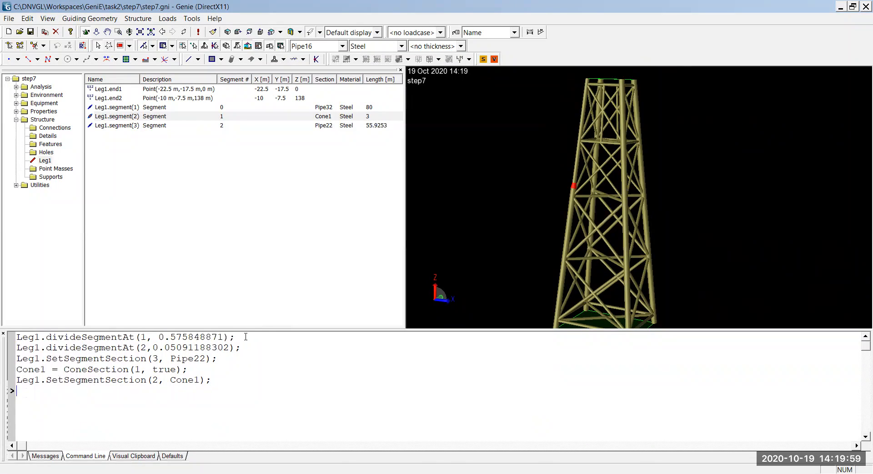
left_click_drag(246, 337, 7, 338)
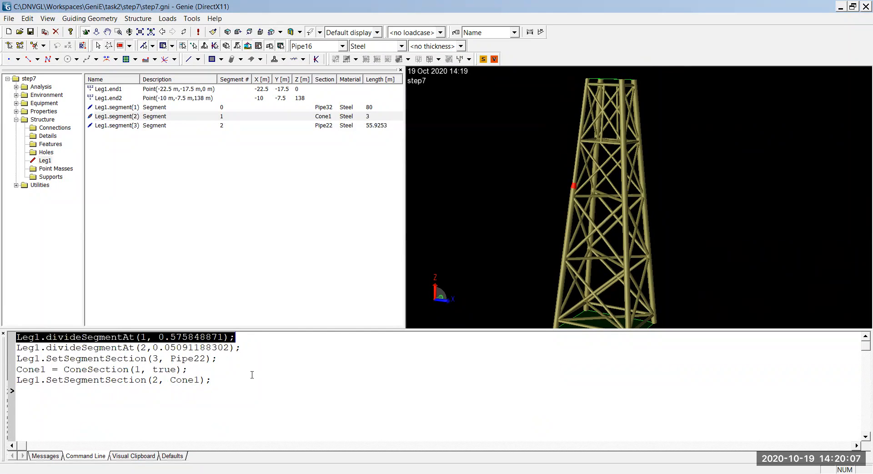
left_click(241, 386)
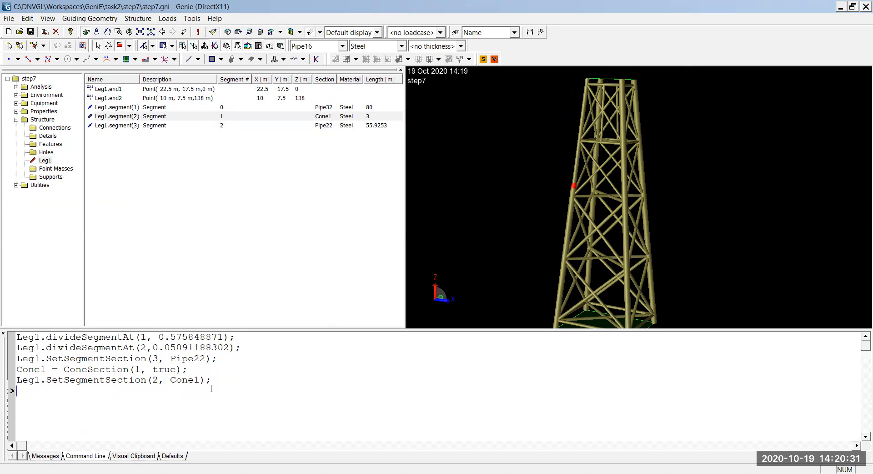
left_click_drag(225, 385, 12, 328)
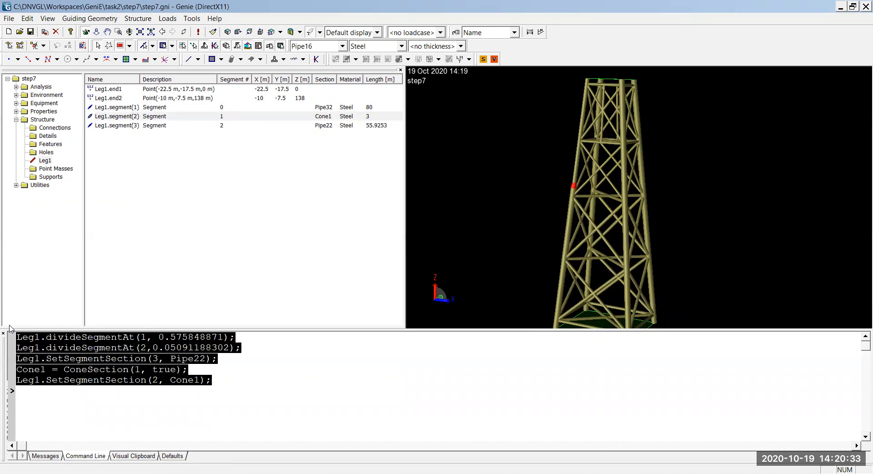
right_click(69, 345)
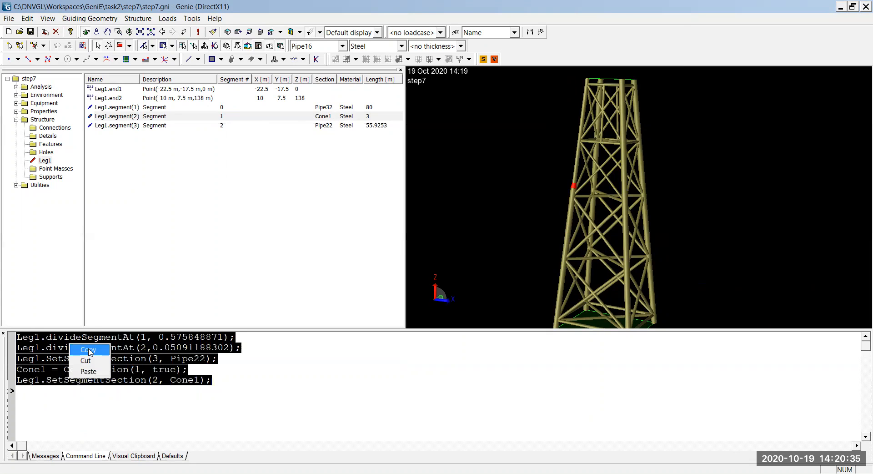
left_click(89, 351)
left_click(174, 401)
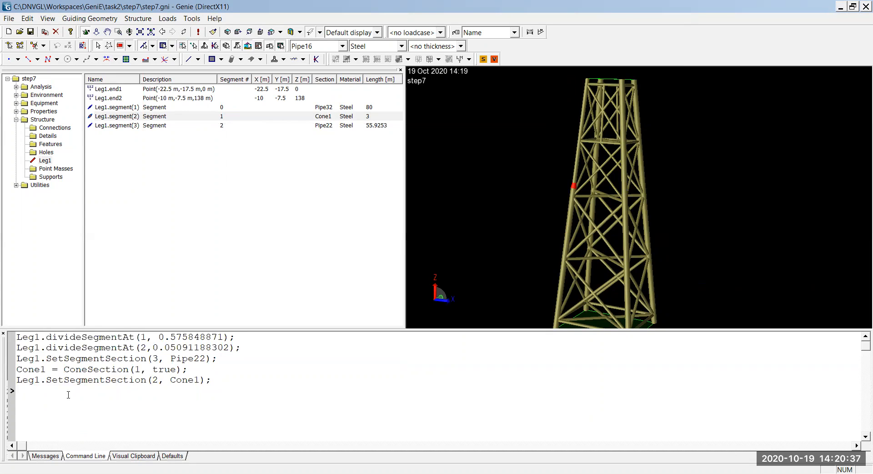
Step: Undo the Cone1 assignment, the Cone1 creation, the Pipe22 assignment and both segment divisions of Leg1
left_click(27, 19)
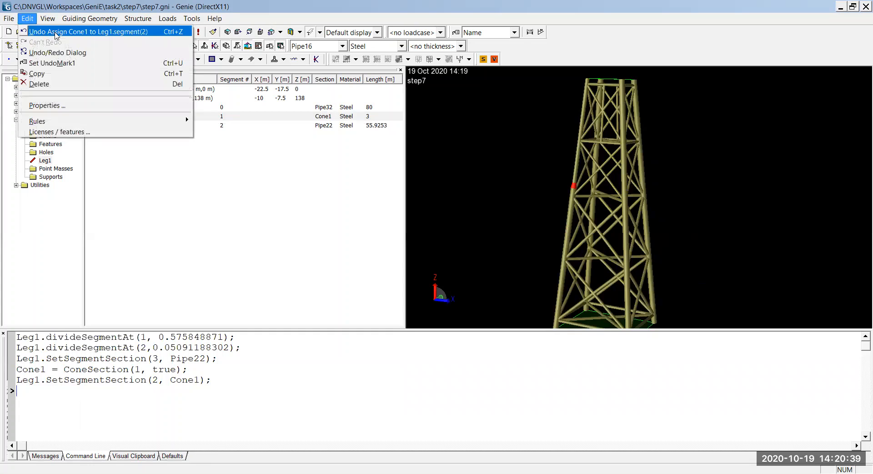
left_click(57, 32)
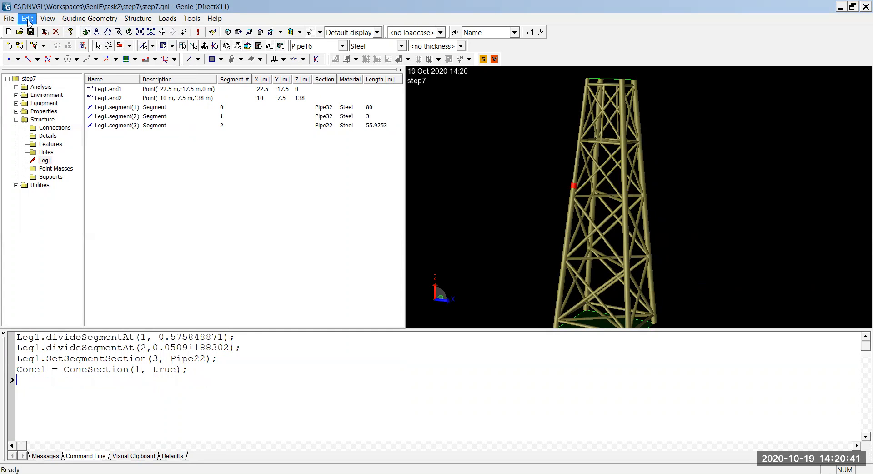
left_click(28, 18)
left_click(45, 31)
left_click(27, 18)
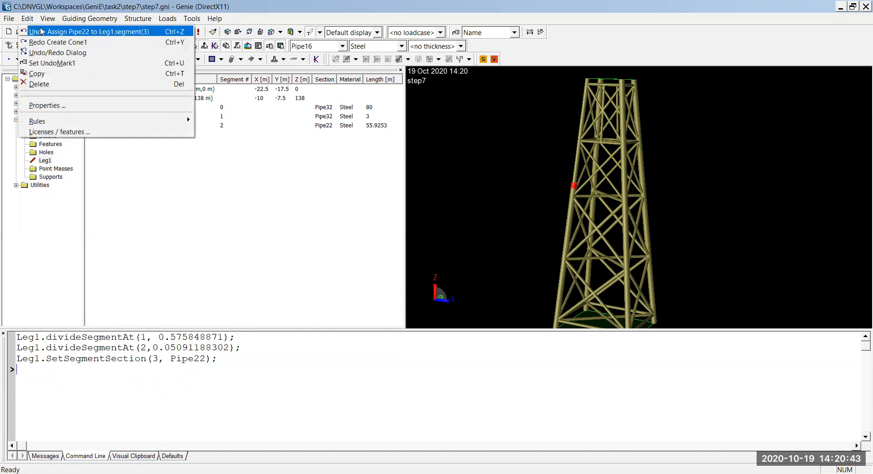
left_click(45, 32)
left_click(27, 18)
left_click(46, 32)
left_click(30, 19)
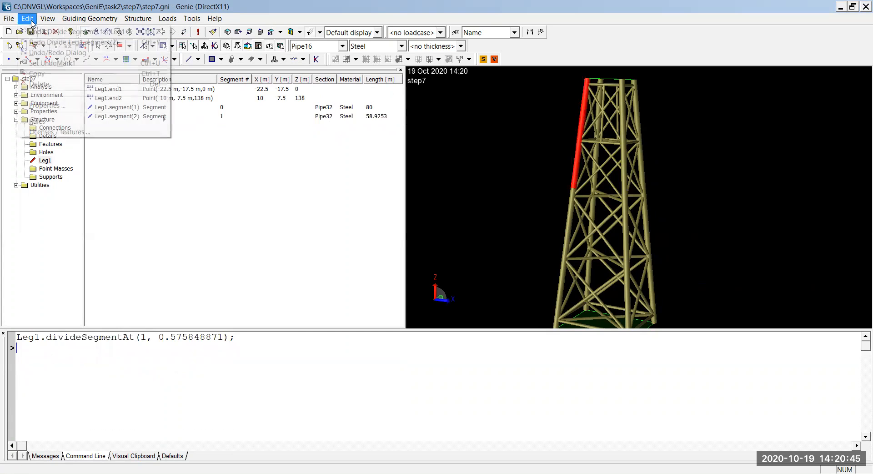
left_click(46, 31)
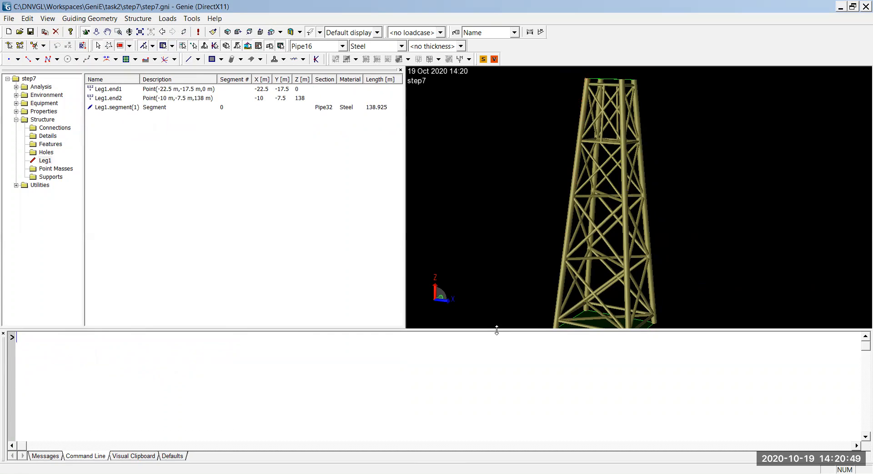
Step: Enlarge the 3D view of the jacket, inspect its separate legs, and clear the selection
left_click_drag(495, 329, 493, 416)
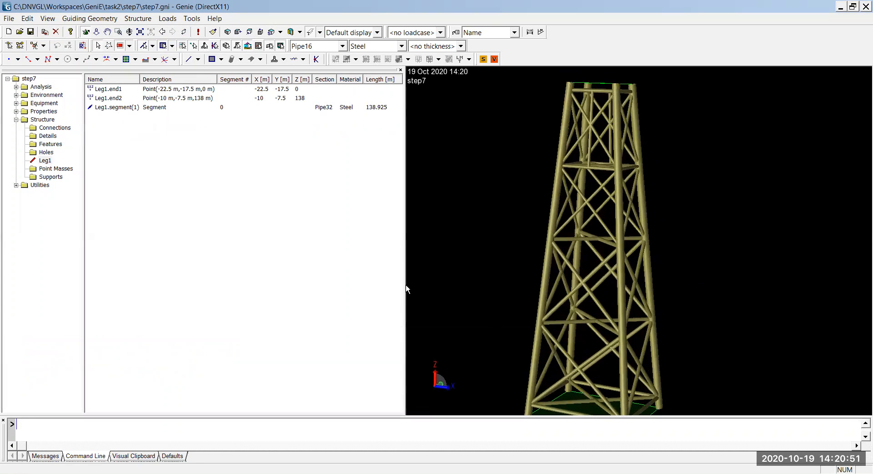
left_click_drag(403, 287, 152, 260)
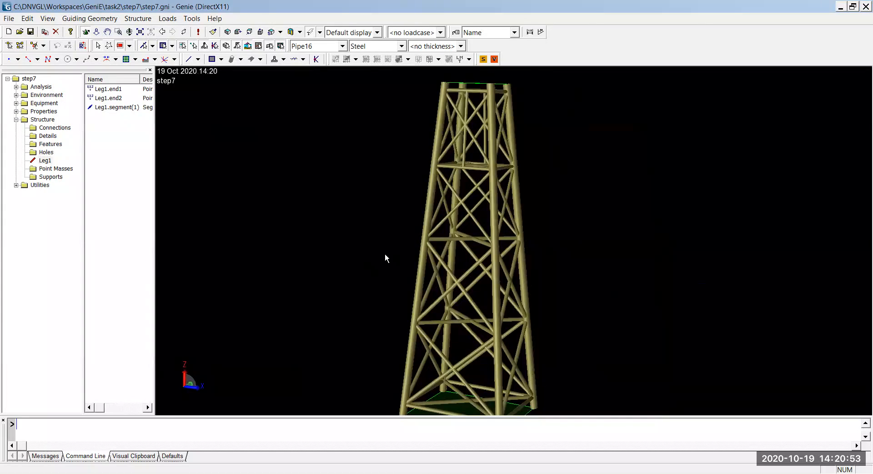
right_click_drag(385, 258, 599, 281)
left_click(493, 269)
left_click(549, 259)
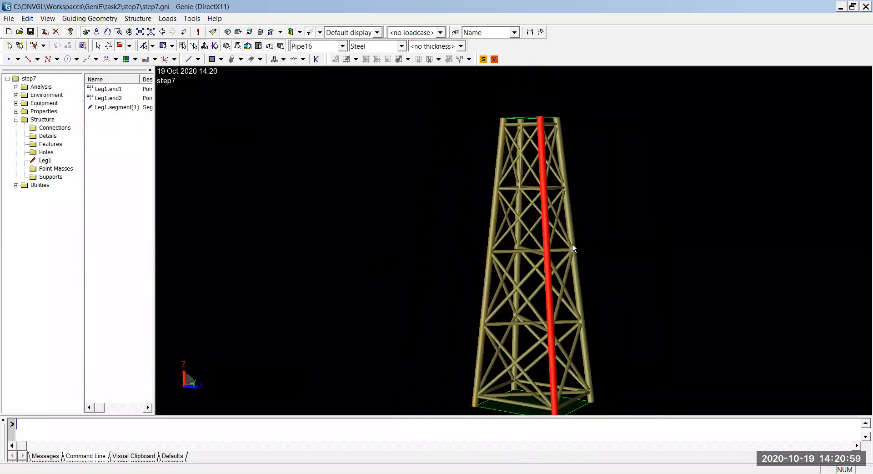
left_click(573, 243)
left_click(339, 292)
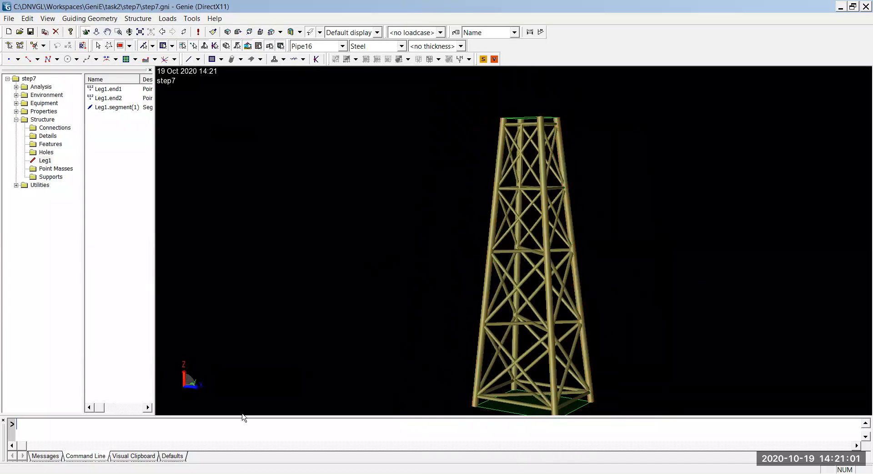
Step: Run the copied commands from the command line to divide Leg1 and assign Pipe22 and Cone1 to its segments again
left_click_drag(241, 415, 270, 343)
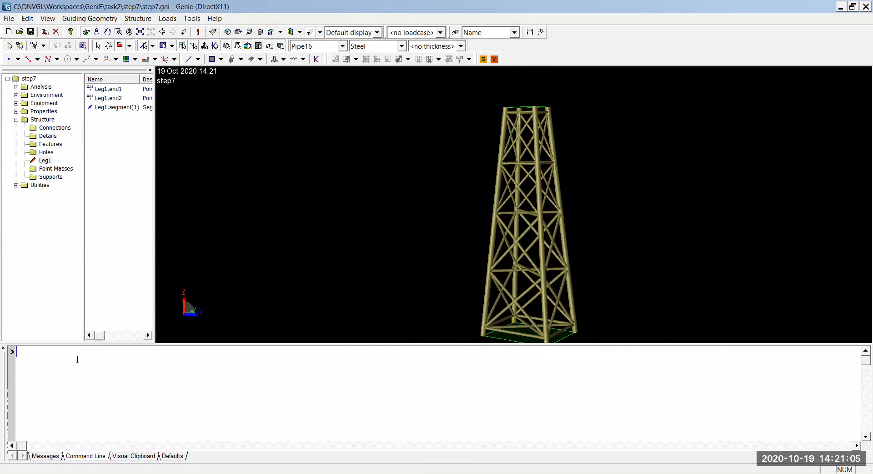
right_click(41, 355)
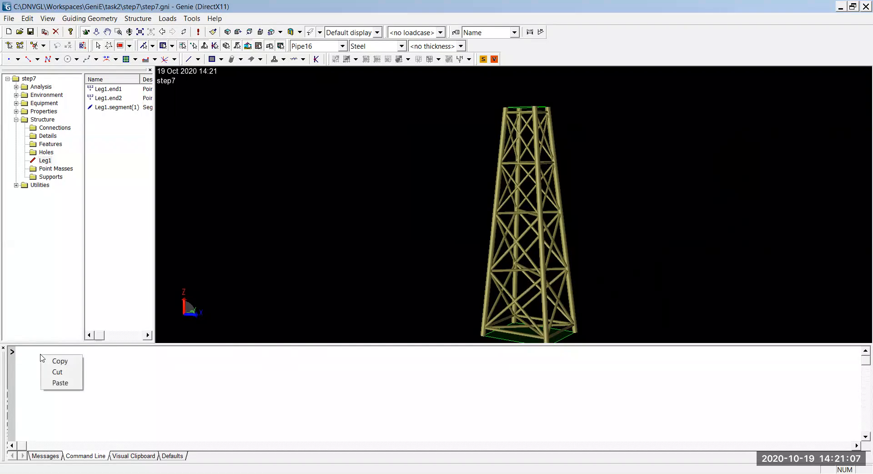
left_click(60, 383)
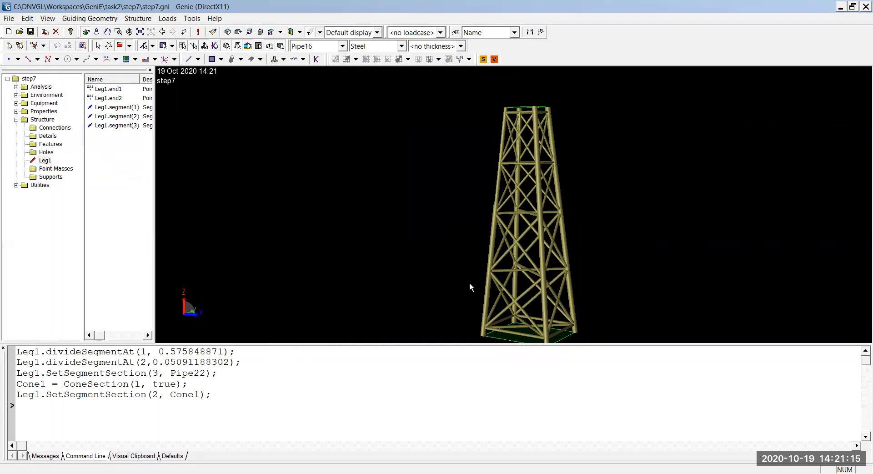
Step: Examine Leg1's cone transition in the model and enlarge the command history again
scroll(480, 202, "up", 10)
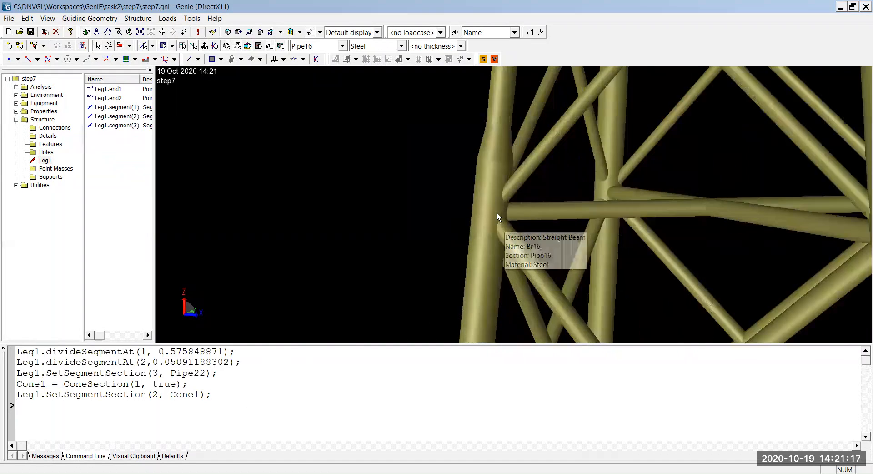
scroll(483, 297, "down", 5)
left_click_drag(473, 344, 469, 436)
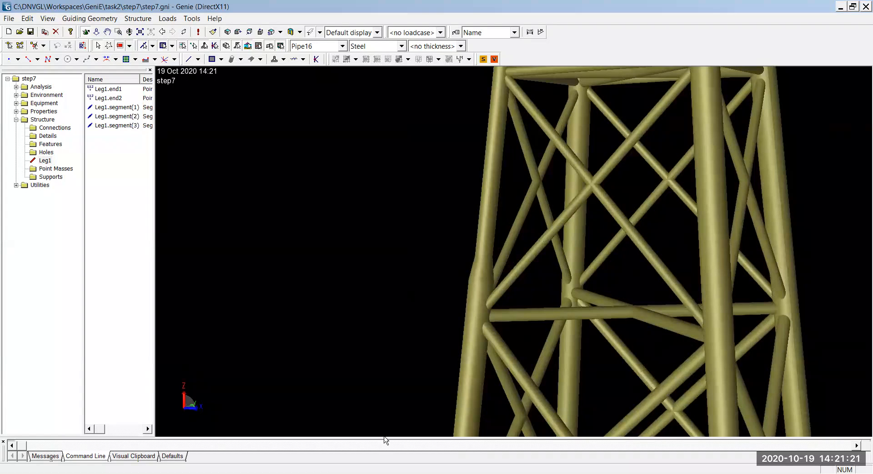
left_click_drag(384, 440, 390, 293)
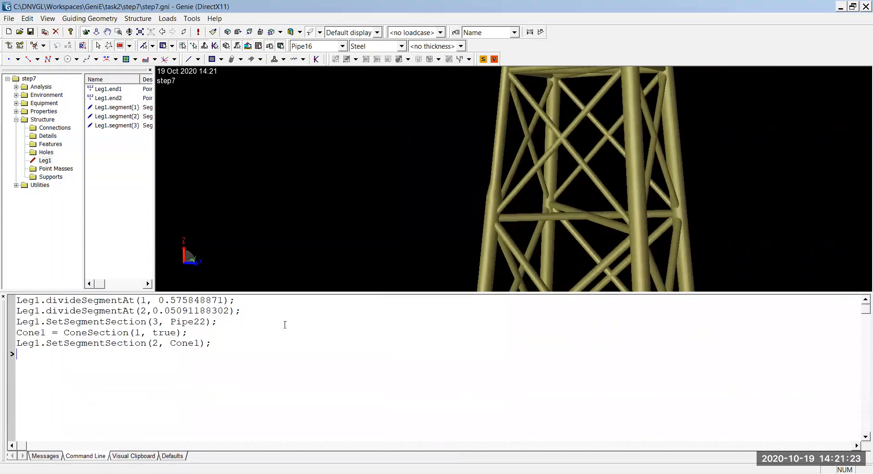